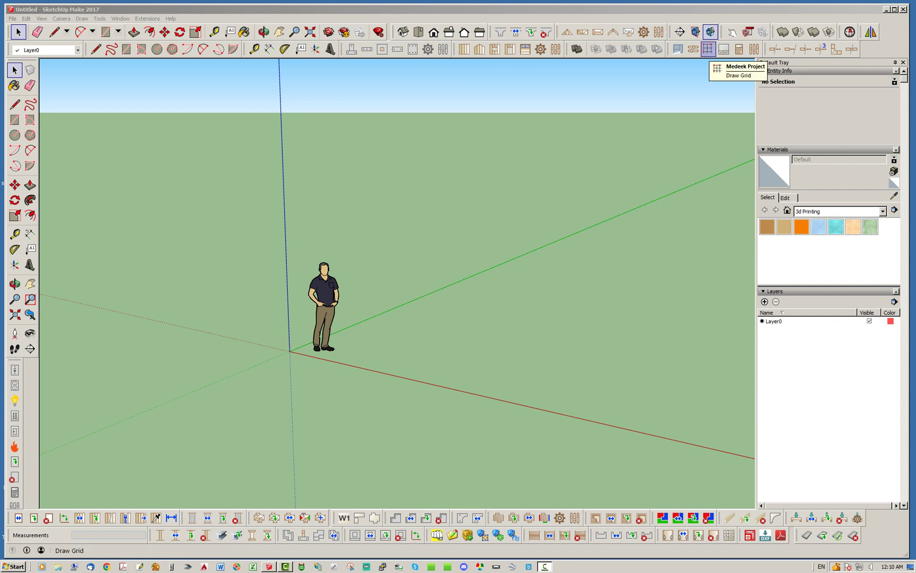
# Step: Draw a rectangular construction grid with 1' spacing from the origin, with one edge along the red axis and another along the green
pyautogui.click(711, 33)
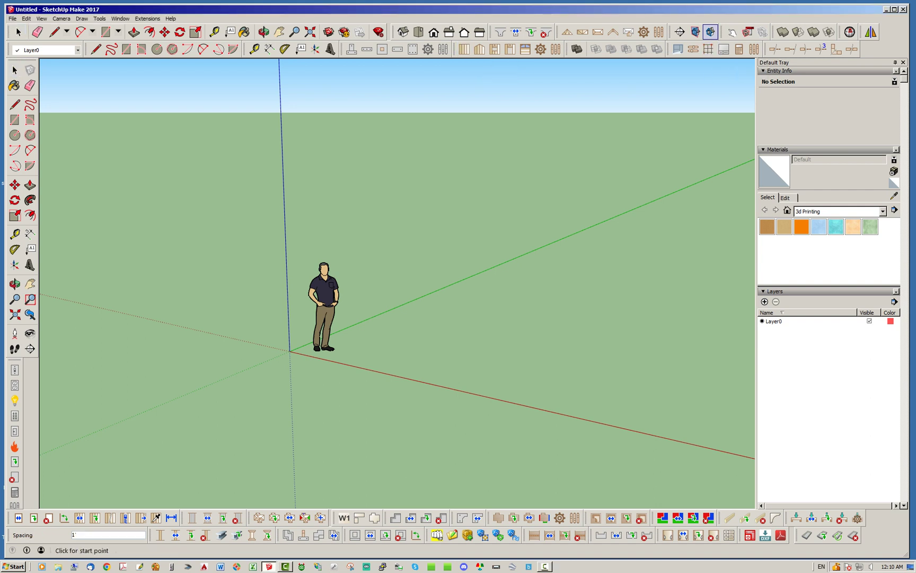
pyautogui.click(290, 351)
pyautogui.click(684, 442)
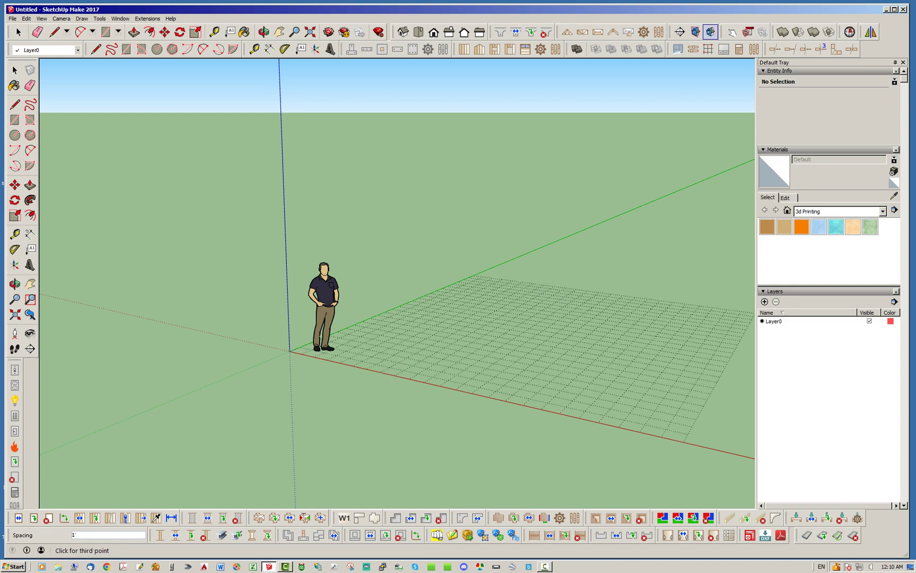
pyautogui.click(743, 305)
# Step: Draw a 16' rectangular wall assembly on the grid, parallel to the red axis, with the current wall settings
pyautogui.moveTo(663, 297); pyautogui.dragTo(658, 347, button='middle')
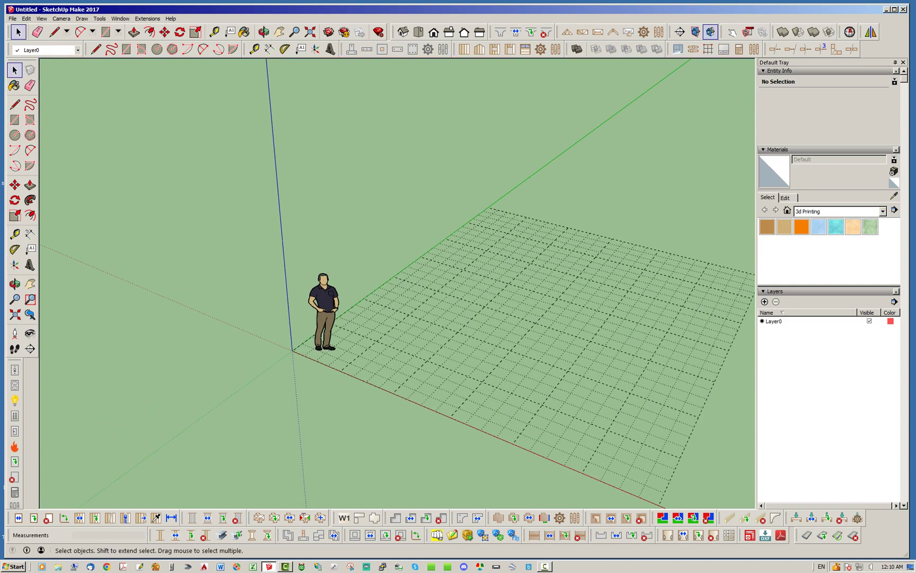
pyautogui.click(464, 49)
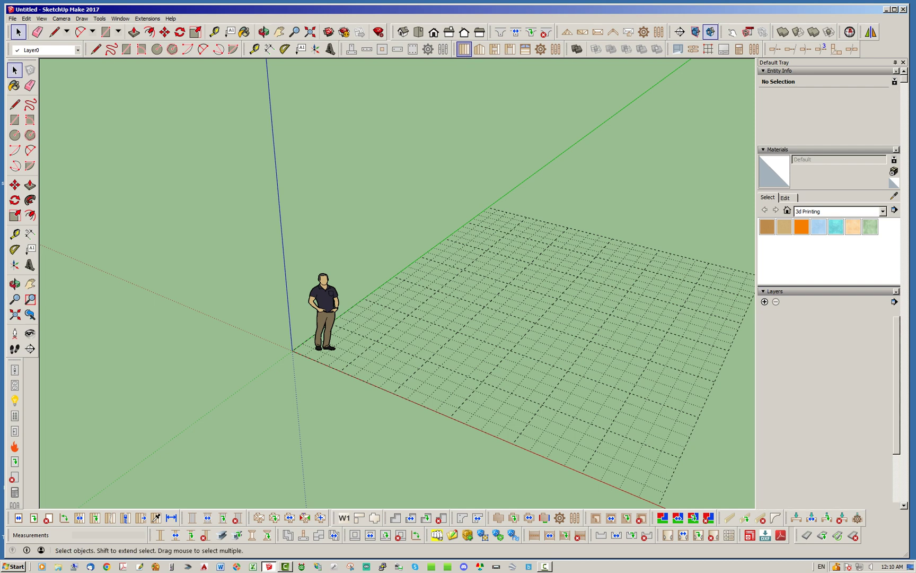
pyautogui.click(378, 341)
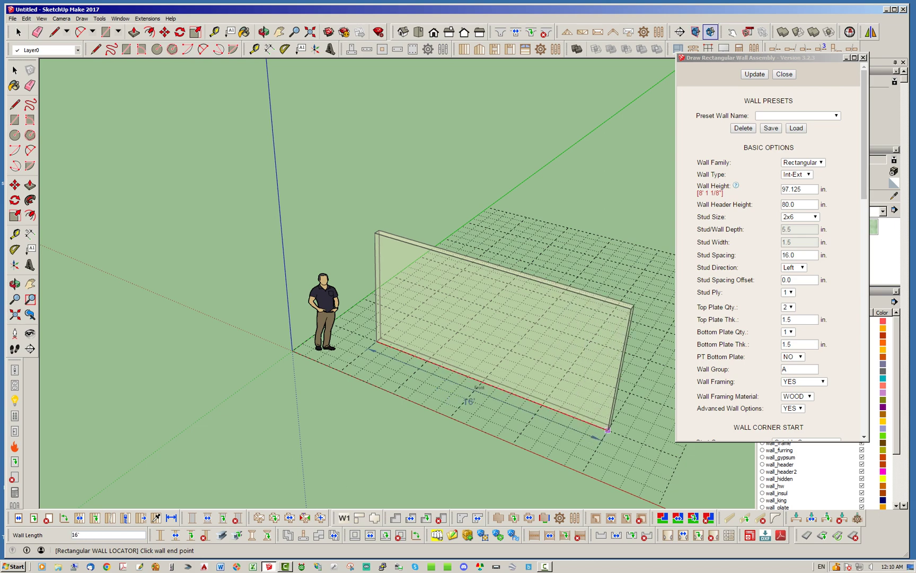
pyautogui.click(608, 430)
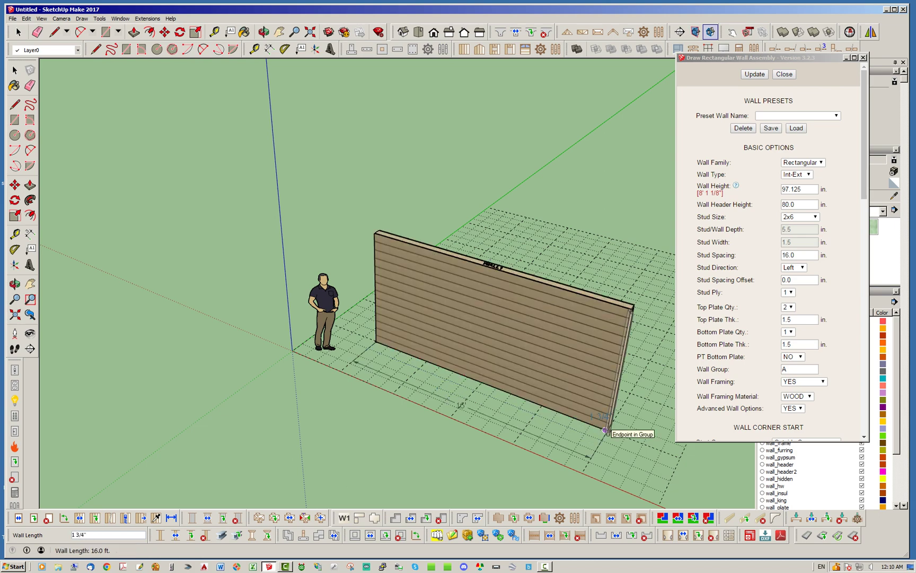
# Step: Hide the wall_gypsum layer to expose the stud framing on the wall's interior side
pyautogui.moveTo(562, 382); pyautogui.dragTo(367, 368, button='middle')
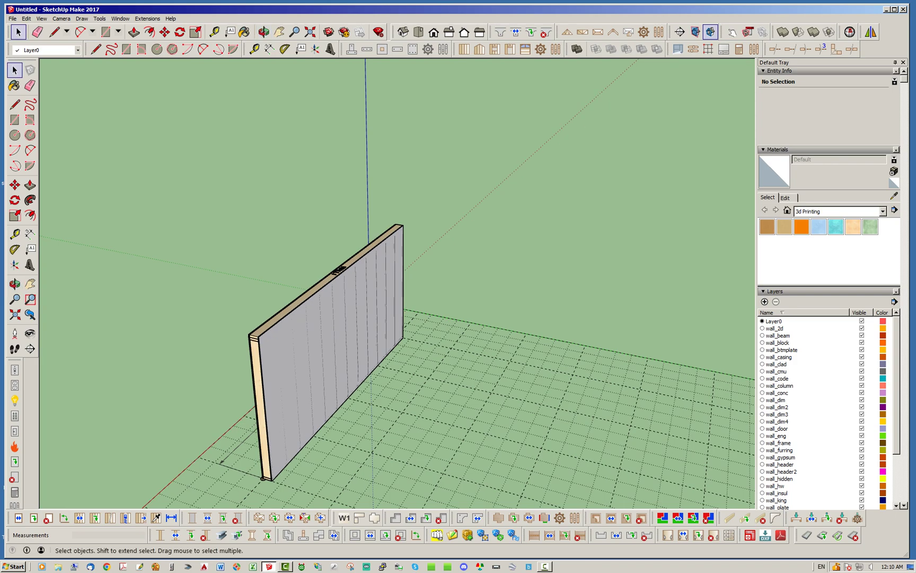
pyautogui.click(861, 458)
pyautogui.moveTo(478, 372); pyautogui.dragTo(419, 371, button='middle')
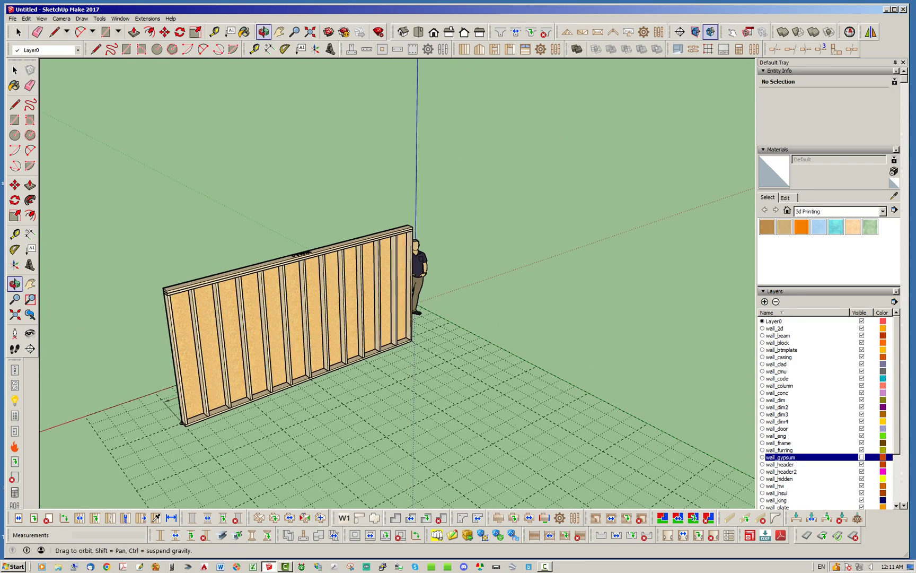
pyautogui.moveTo(517, 414); pyautogui.dragTo(522, 415, button='middle')
pyautogui.scroll(3, 238, 355)
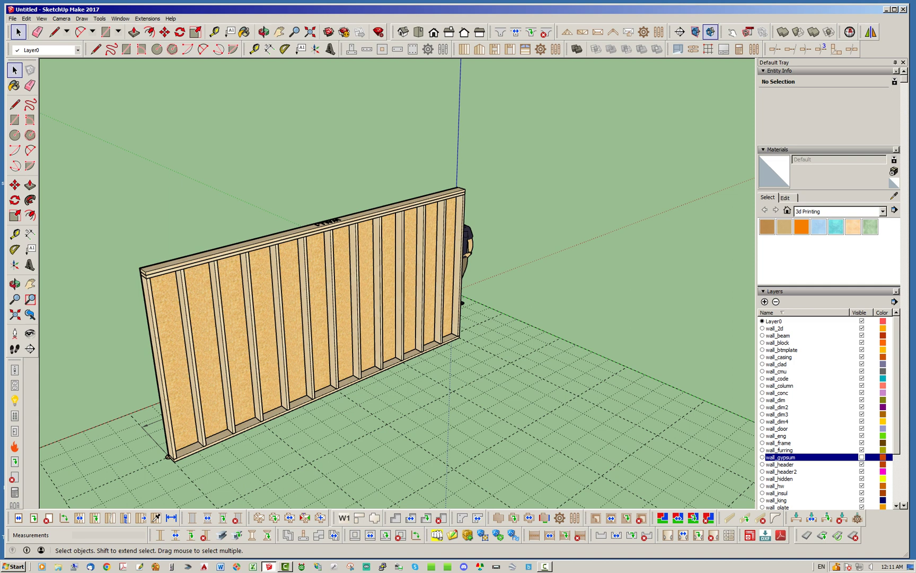
# Step: Inside the wall group, delete the stud next to the end post near the figure and one stud near mid-wall
pyautogui.doubleClick(317, 318)
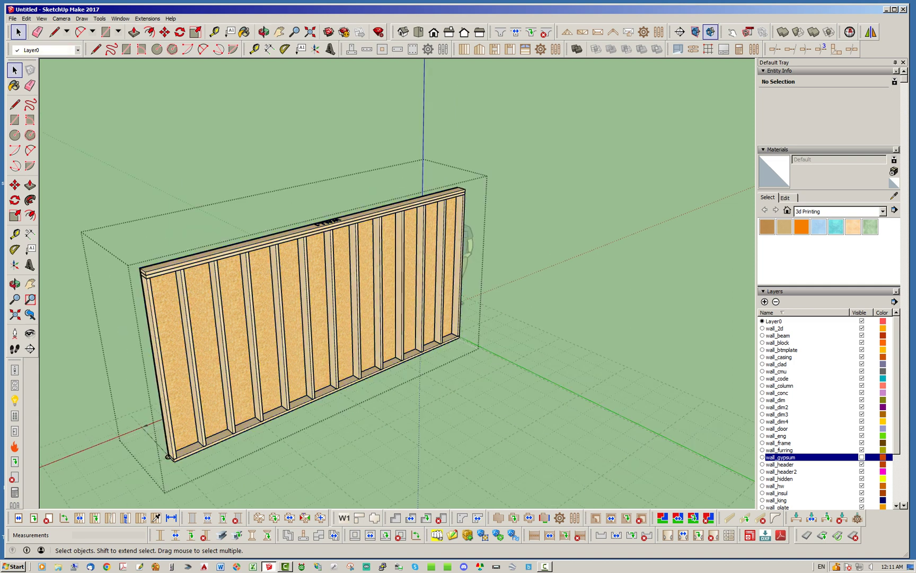
pyautogui.click(443, 276)
pyautogui.press('Delete')
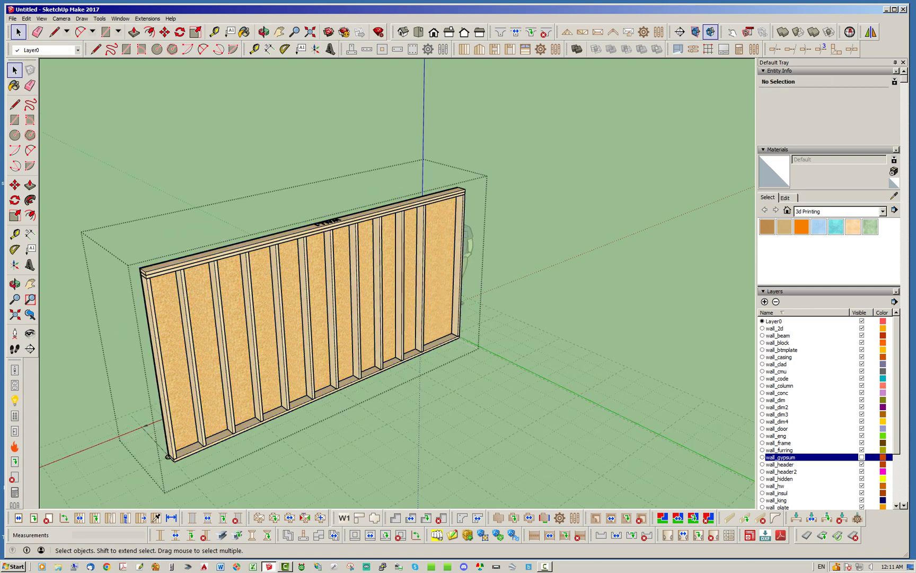
pyautogui.click(307, 318)
pyautogui.press('Delete')
pyautogui.press('Escape')
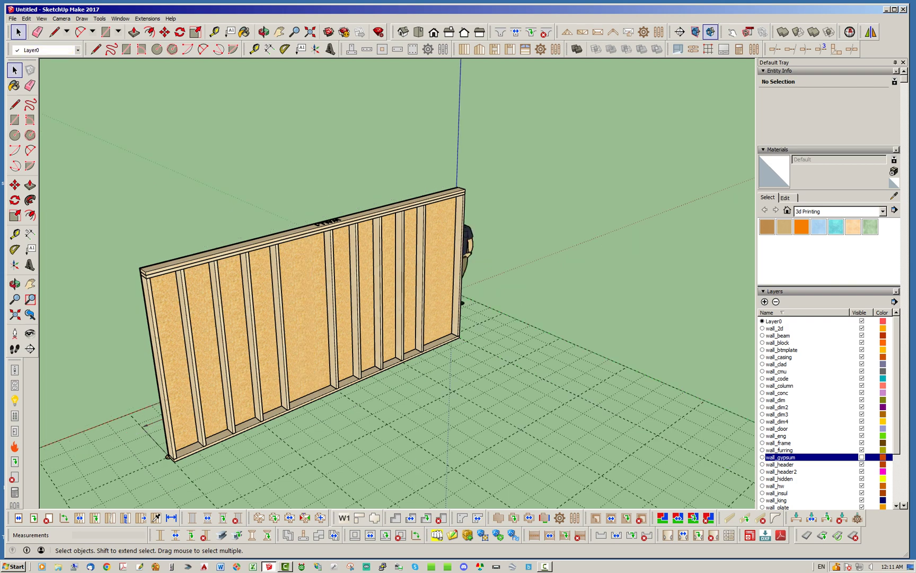
# Step: Regenerate the wall assembly to rebuild its manually deleted studs
pyautogui.click(423, 275)
pyautogui.rightClick(422, 274)
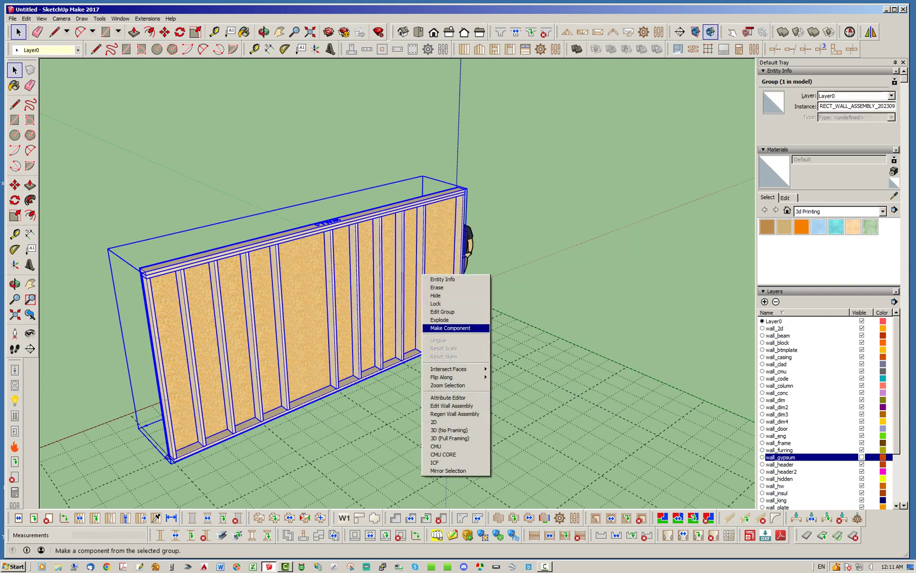
pyautogui.click(455, 414)
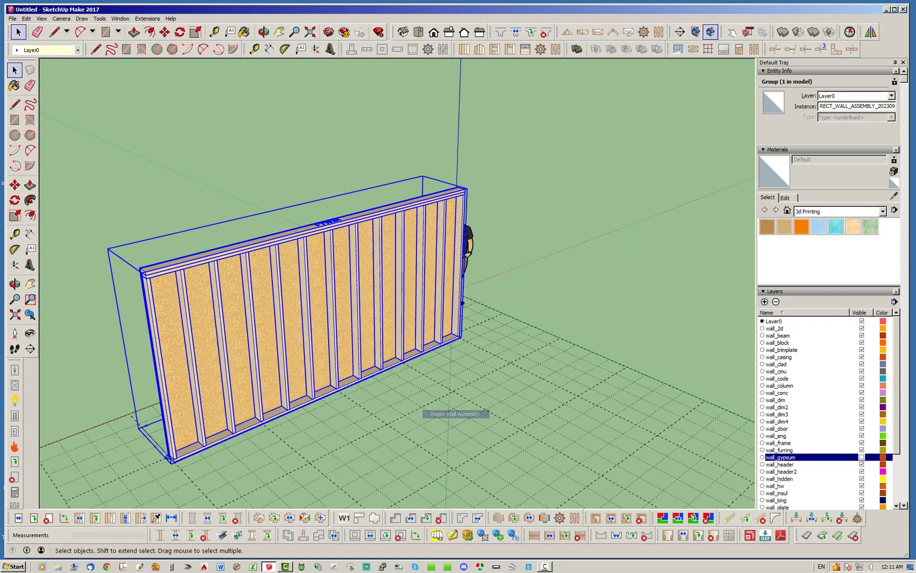
pyautogui.click(455, 414)
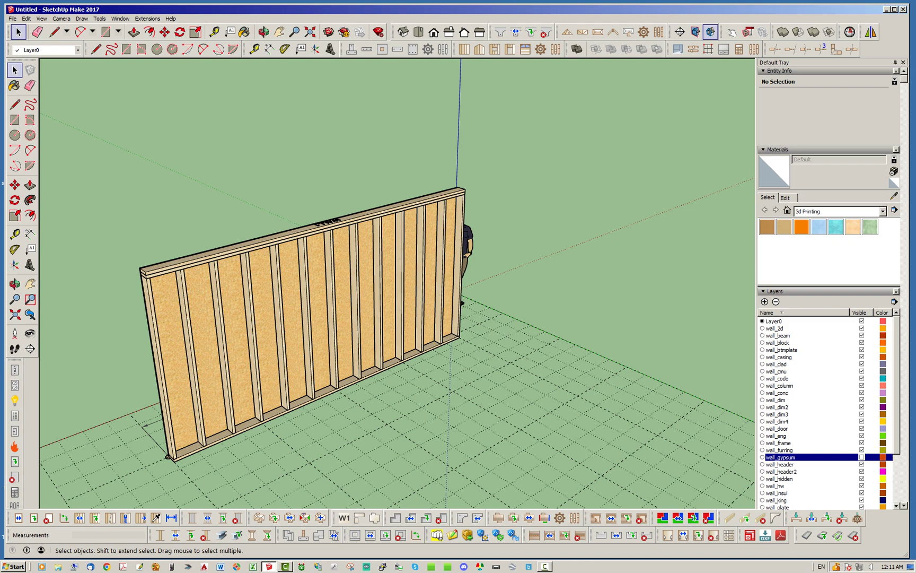
# Step: Edit the wall assembly so that Remove Studs is 1, and update the wall
pyautogui.moveTo(393, 318); pyautogui.dragTo(342, 316, button='middle')
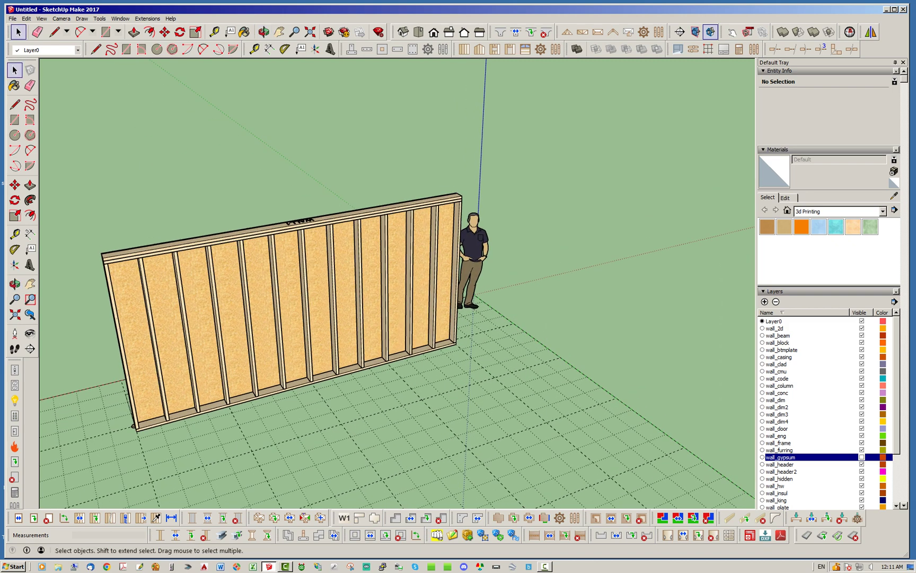
pyautogui.scroll(-2, 412, 281)
pyautogui.scroll(2, 299, 275)
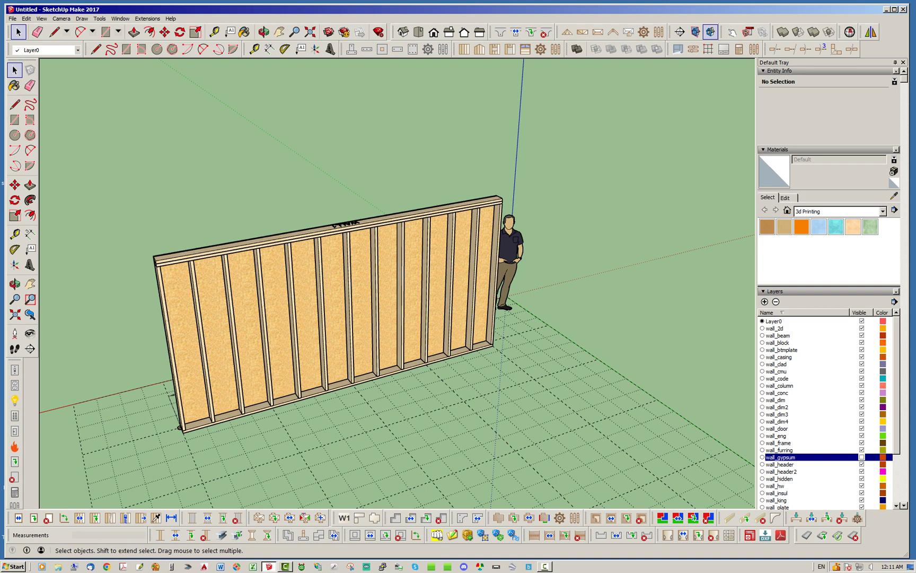
pyautogui.rightClick(369, 286)
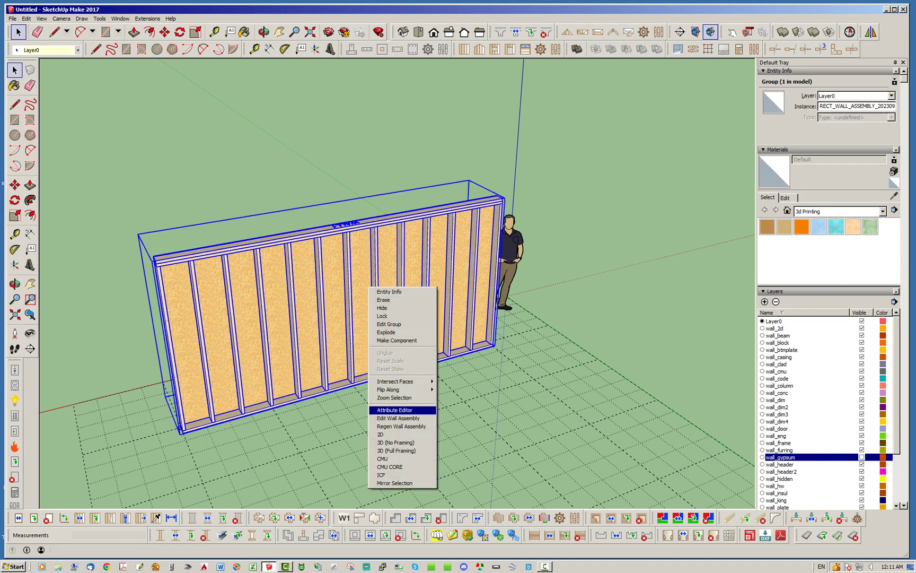
pyautogui.click(398, 418)
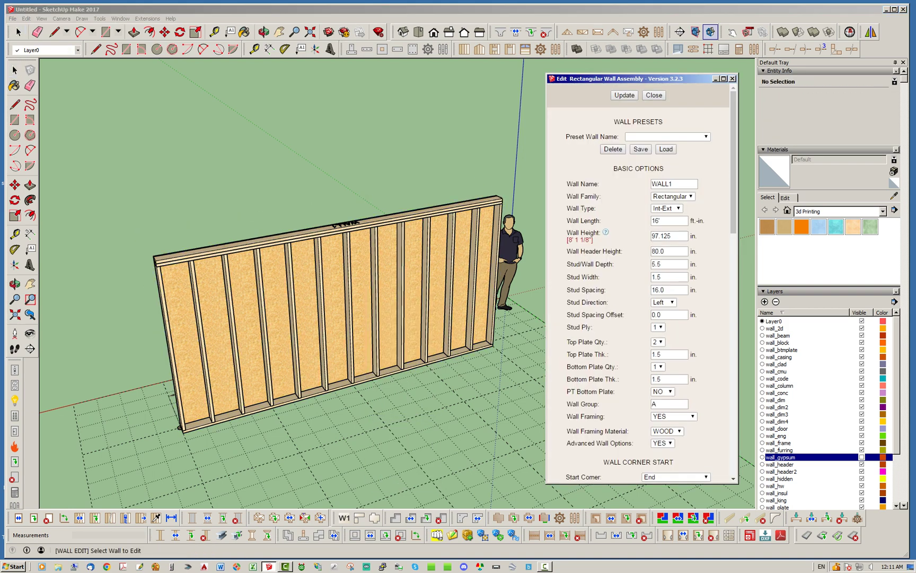
pyautogui.scroll(-10, 638, 292)
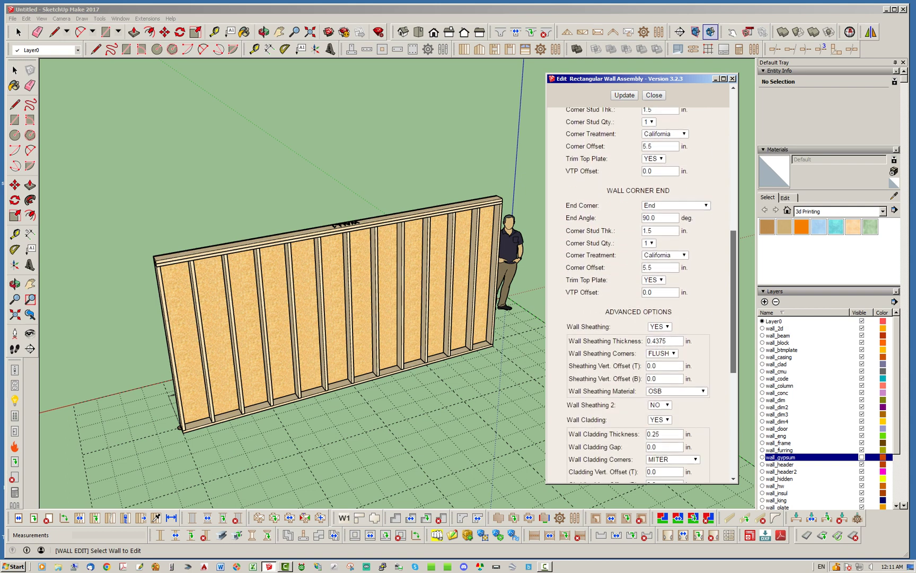
pyautogui.scroll(-10, 638, 292)
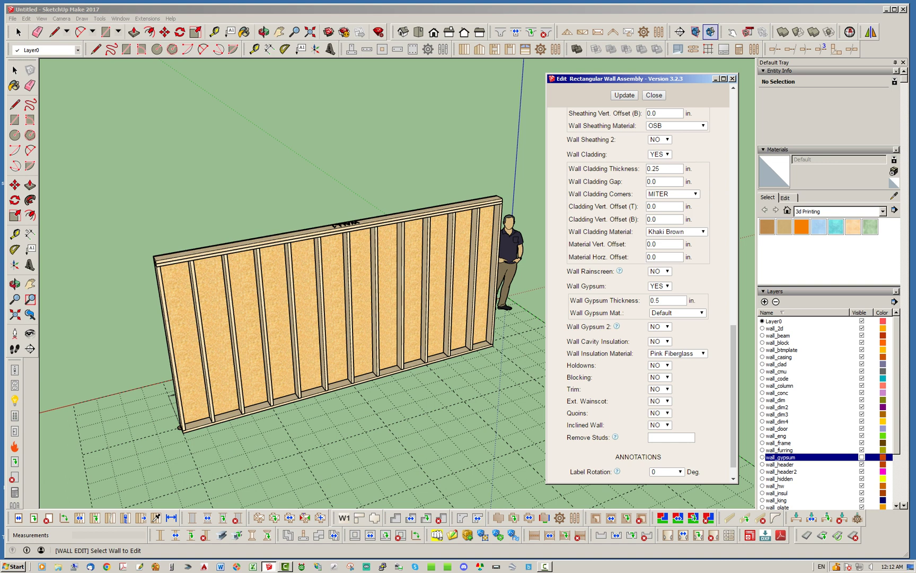
pyautogui.moveTo(615, 437)
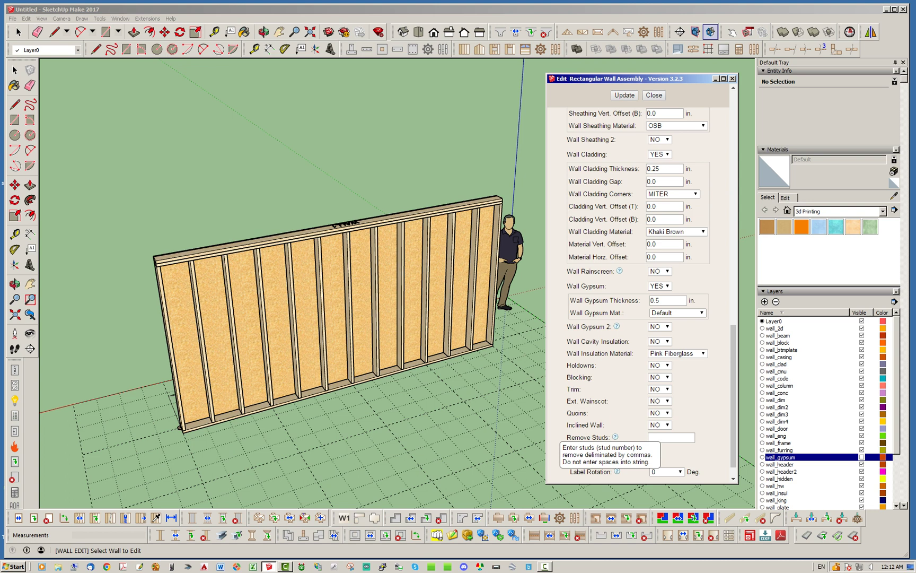
pyautogui.click(672, 438)
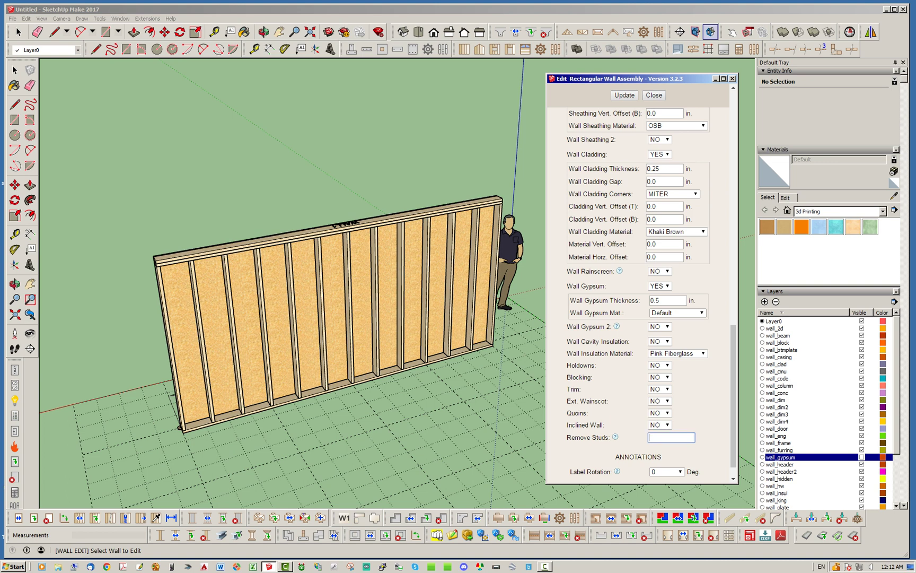
pyautogui.write('1')
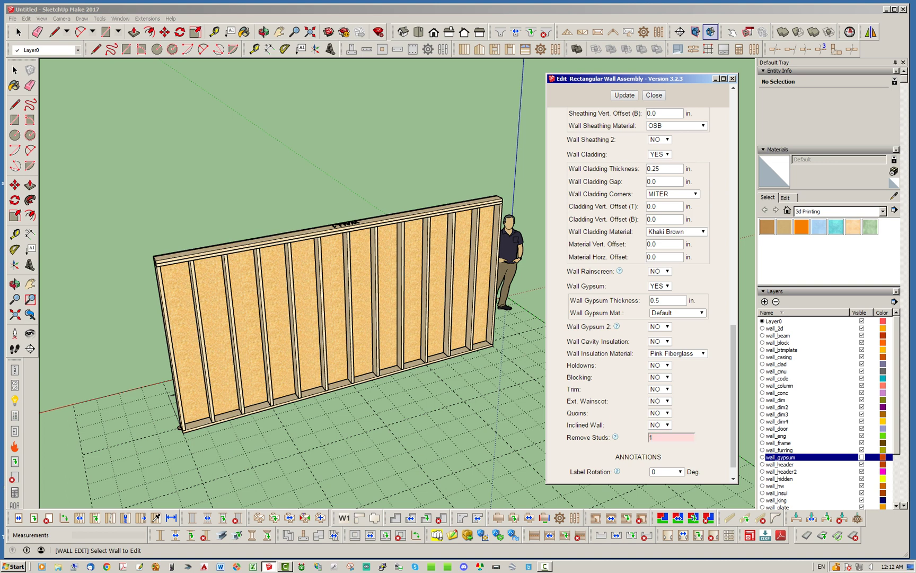
pyautogui.click(624, 94)
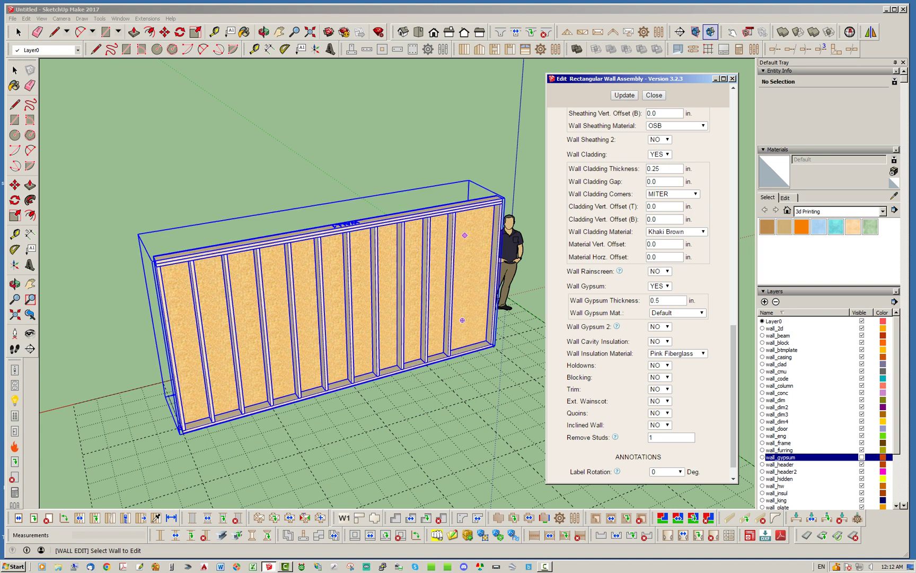
# Step: Extend the Remove Studs list to 1,3,5, update the wall and close its editor
pyautogui.click(651, 438)
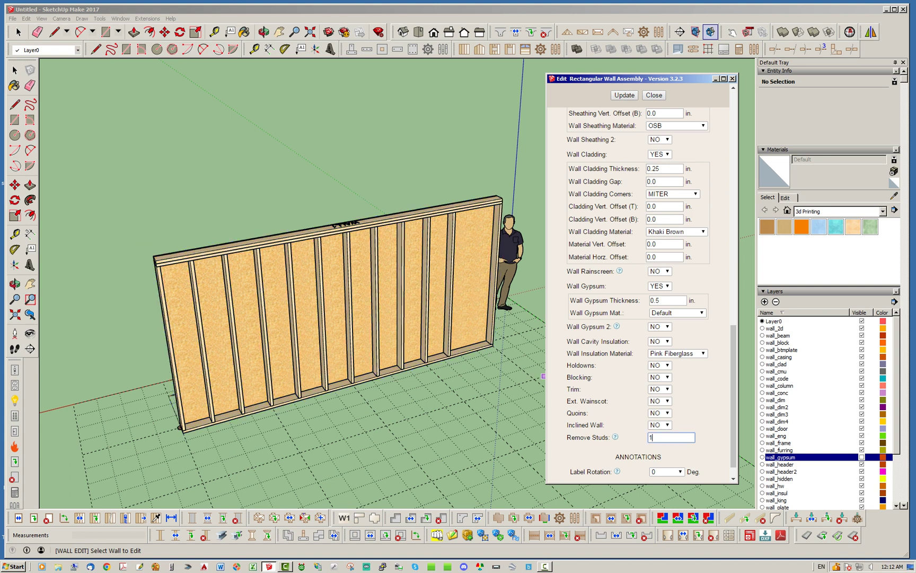
pyautogui.write(',3,5')
pyautogui.click(624, 96)
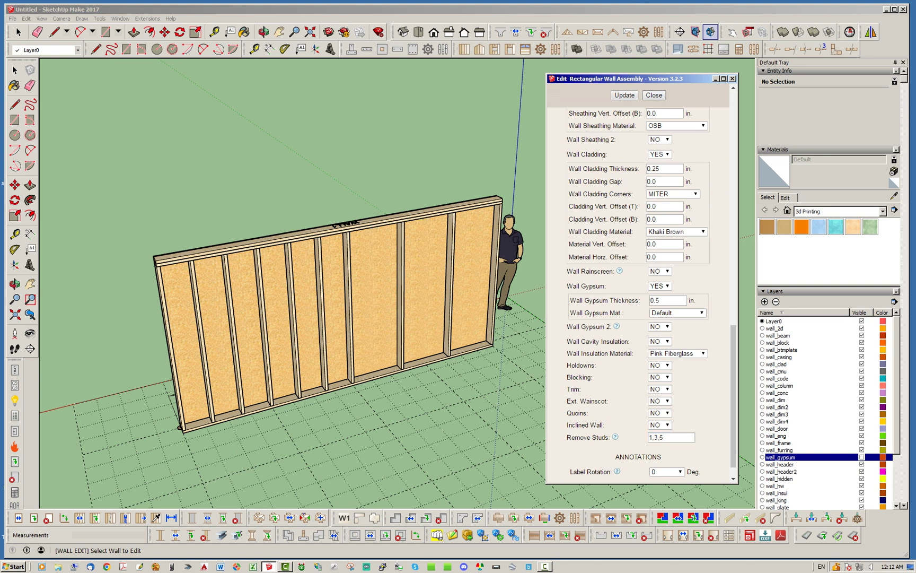
pyautogui.click(653, 95)
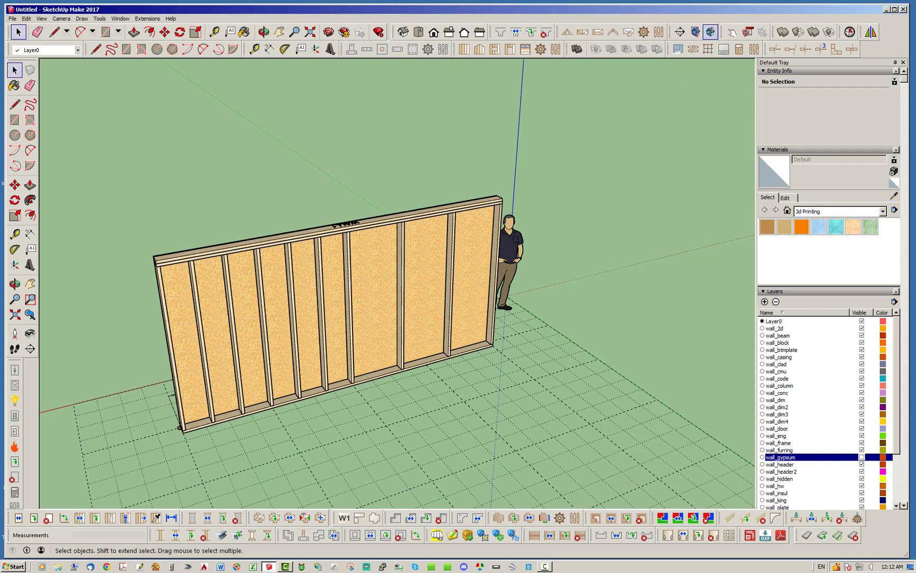
# Step: Inspect the instance names of the remaining studs inside the wall group to identify their stud numbers
pyautogui.click(334, 311)
pyautogui.doubleClick(322, 312)
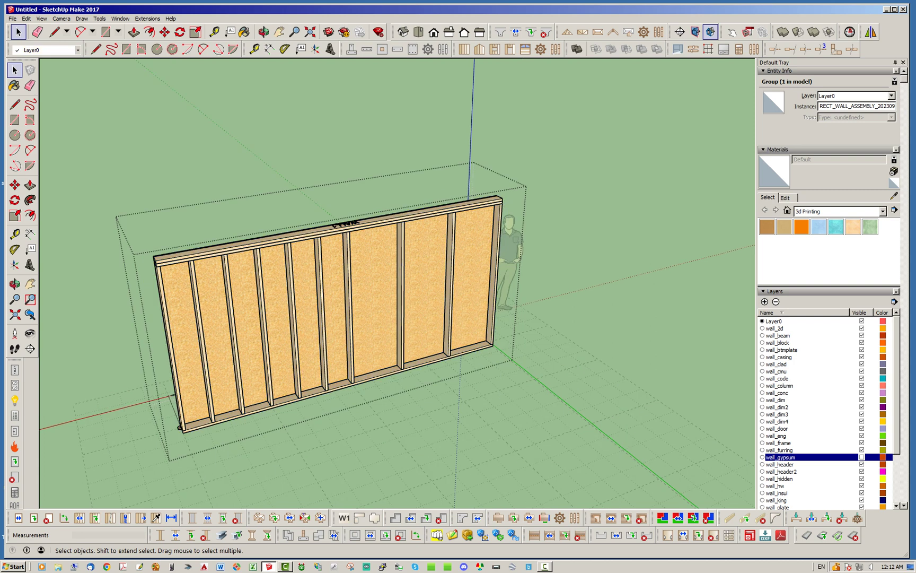
pyautogui.click(322, 311)
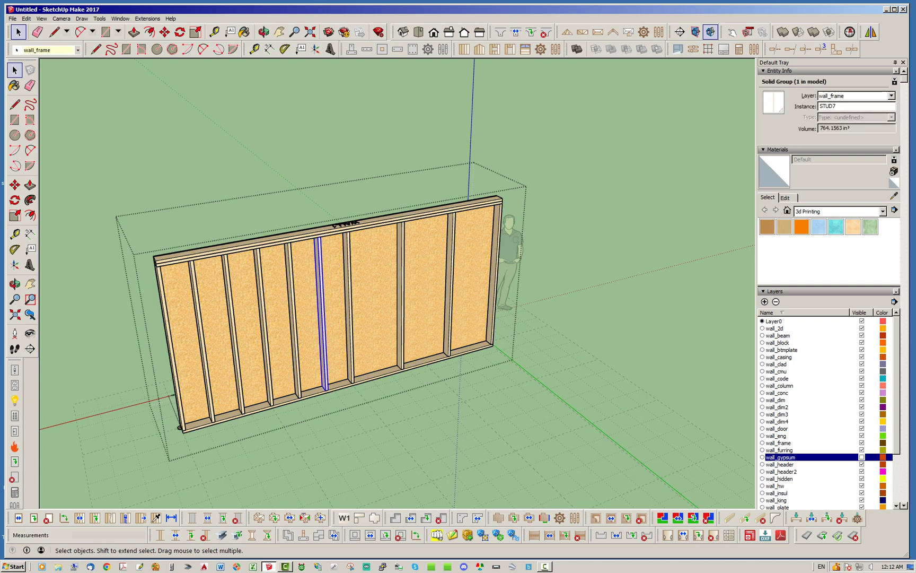
pyautogui.click(294, 315)
pyautogui.click(264, 320)
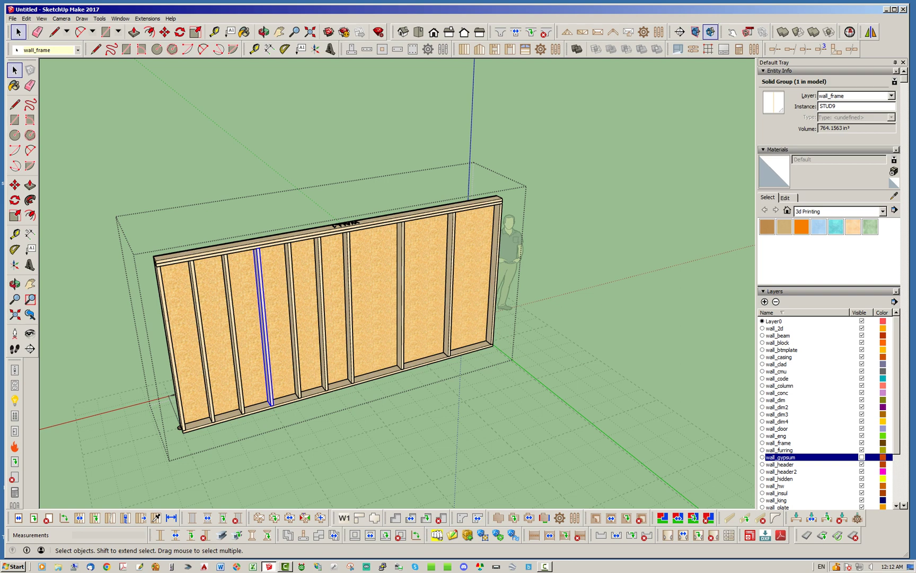
pyautogui.click(233, 324)
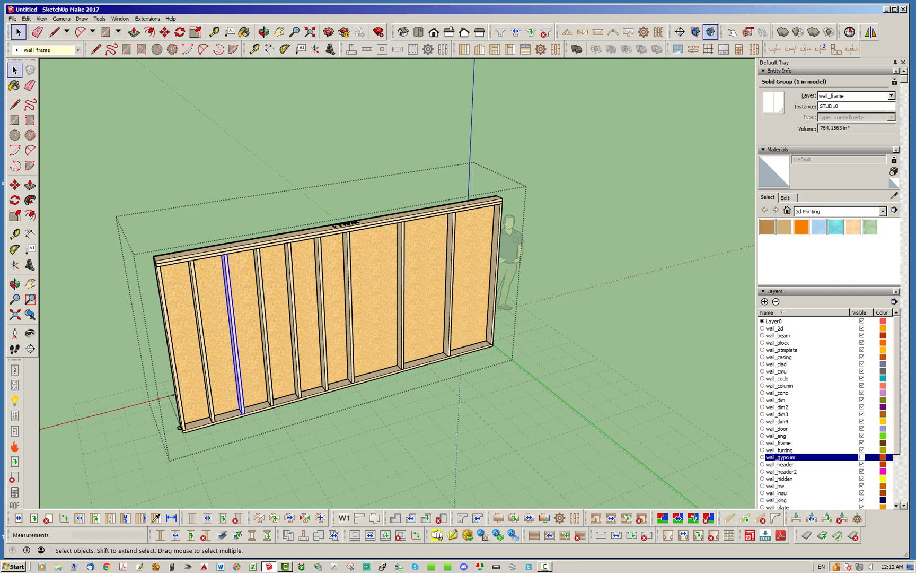
pyautogui.click(265, 321)
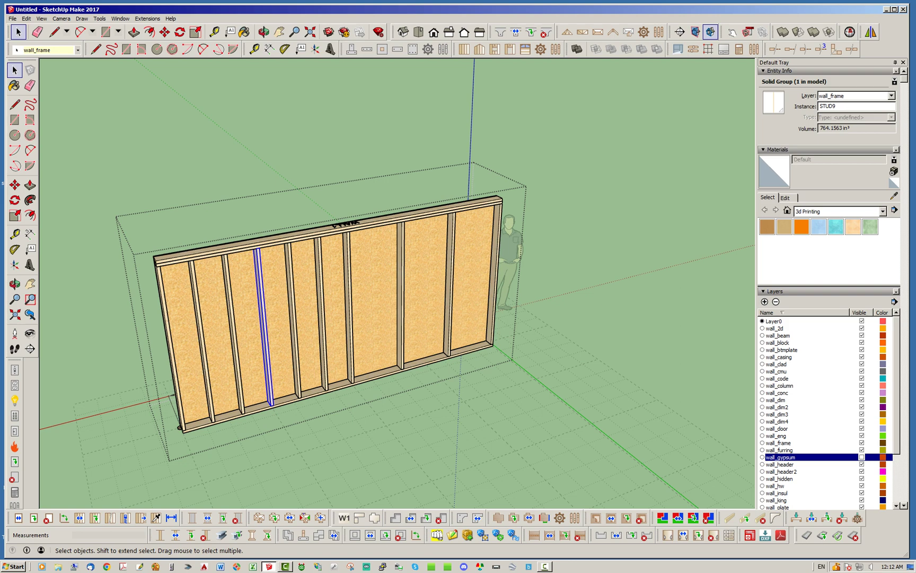
pyautogui.click(201, 331)
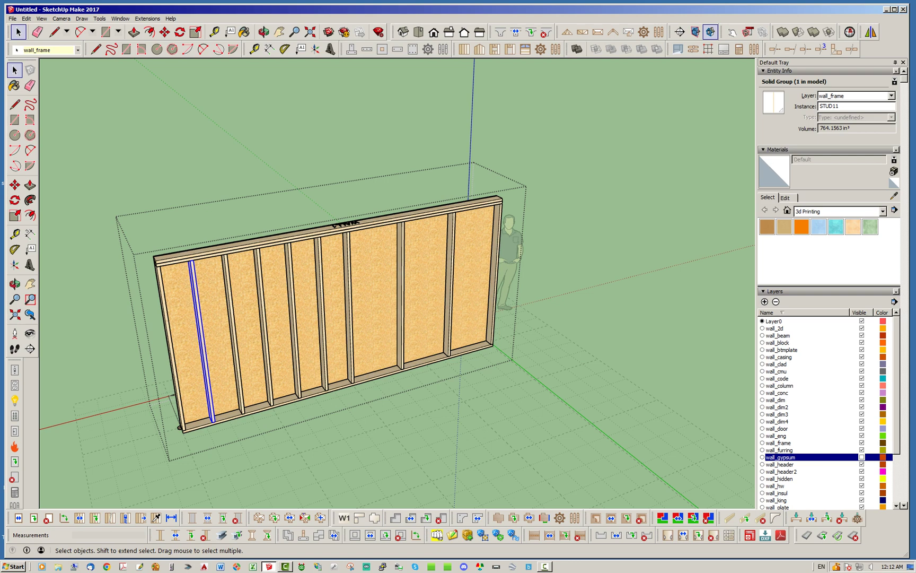
pyautogui.press('Escape')
# Step: Edit the wall assembly so that Remove Studs reads 1,3,5,11, and update the wall
pyautogui.rightClick(389, 312)
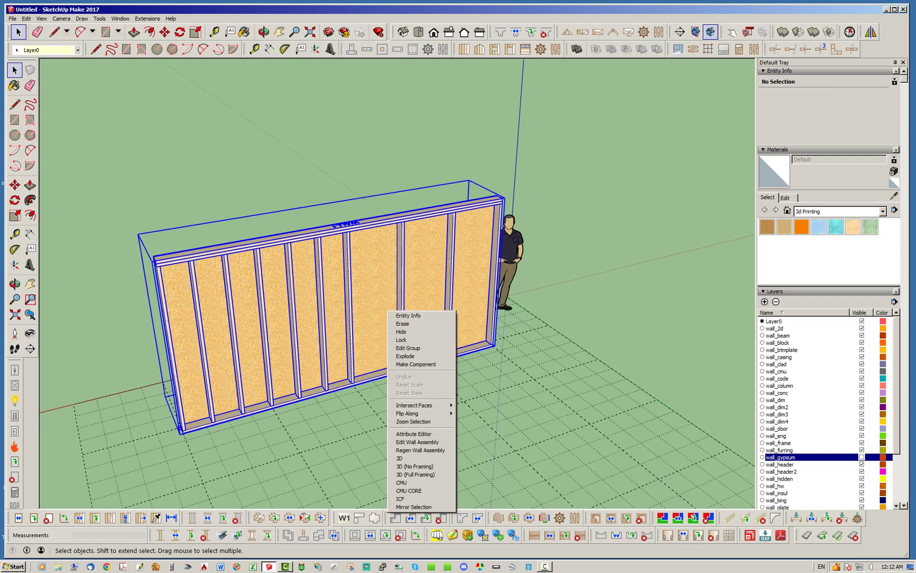
pyautogui.click(417, 442)
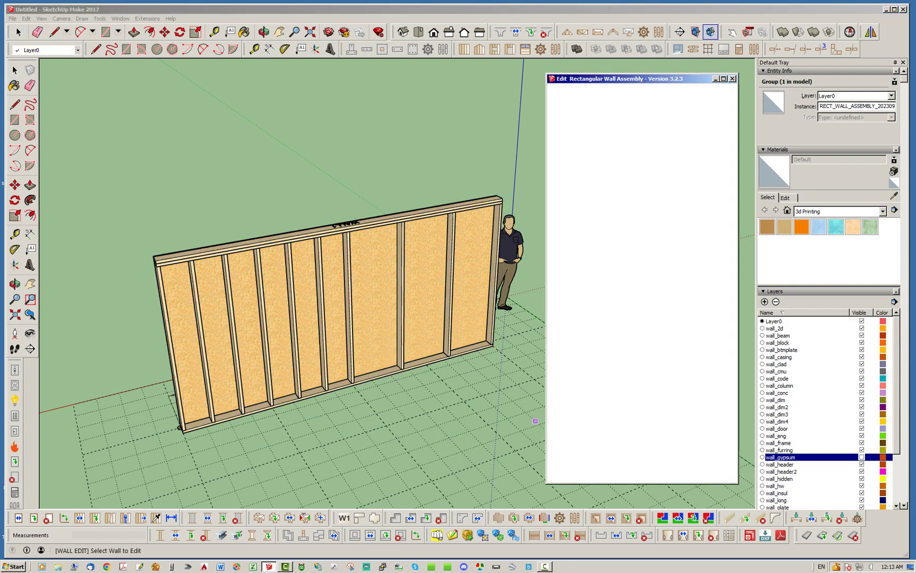
pyautogui.moveTo(734, 176); pyautogui.dragTo(734, 403)
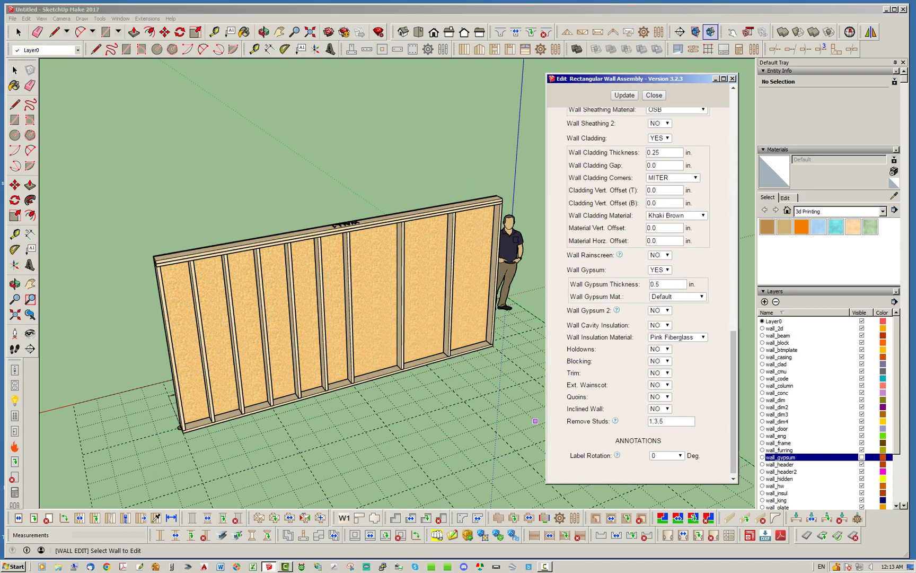
pyautogui.click(674, 421)
pyautogui.write(',11')
pyautogui.click(624, 95)
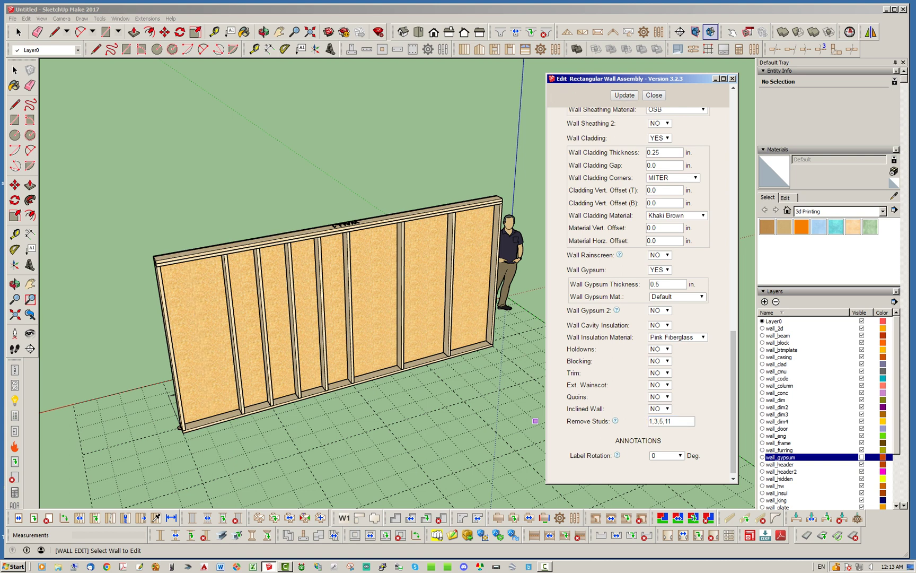
# Step: Replace the Remove Studs list with 5 only, update the wall and close its editor
pyautogui.moveTo(676, 422); pyautogui.dragTo(646, 422)
pyautogui.write('5')
pyautogui.click(624, 95)
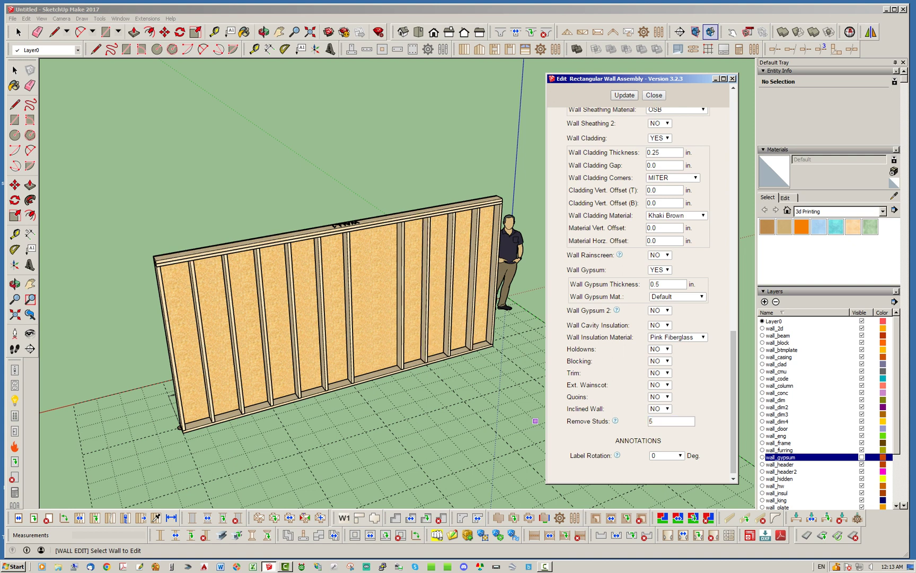
pyautogui.click(654, 95)
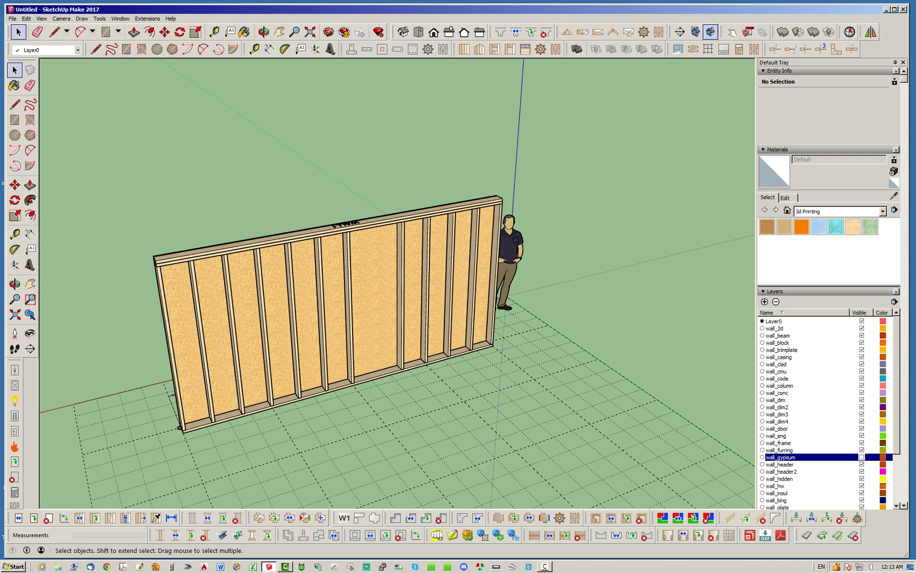
# Step: Insert a rectangular 36 x 48 in window with a 6X6 header about 7' along the wall, over the removed stud's gap
pyautogui.click(495, 48)
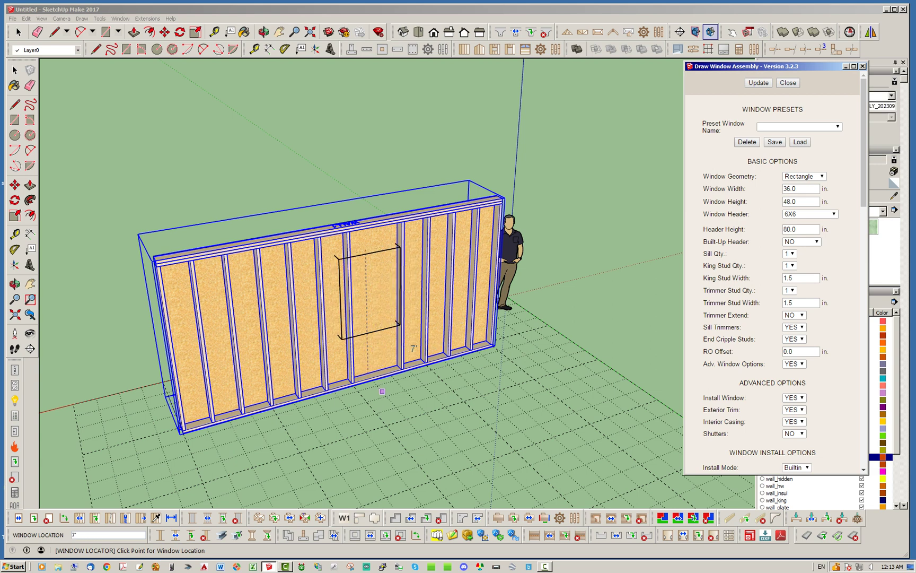
pyautogui.click(386, 396)
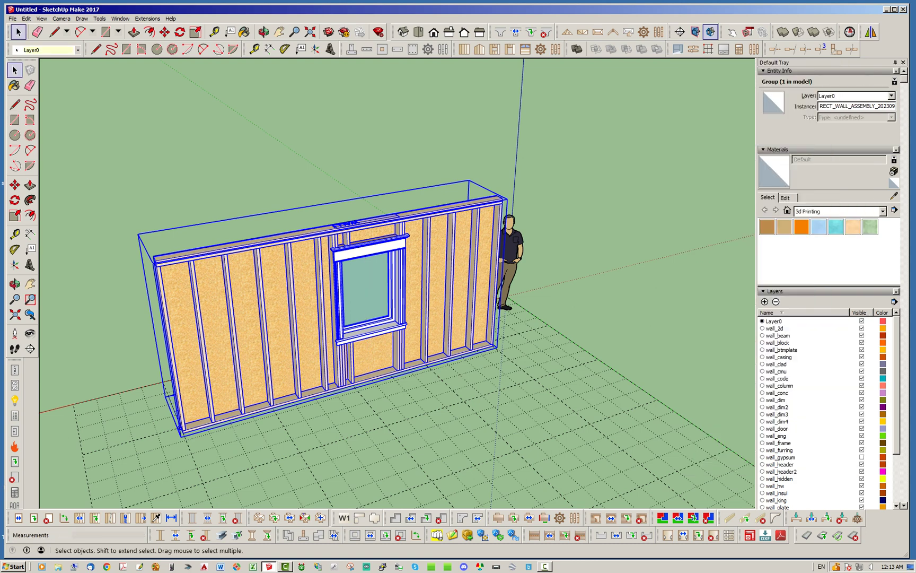
pyautogui.click(386, 398)
pyautogui.scroll(3, 321, 274)
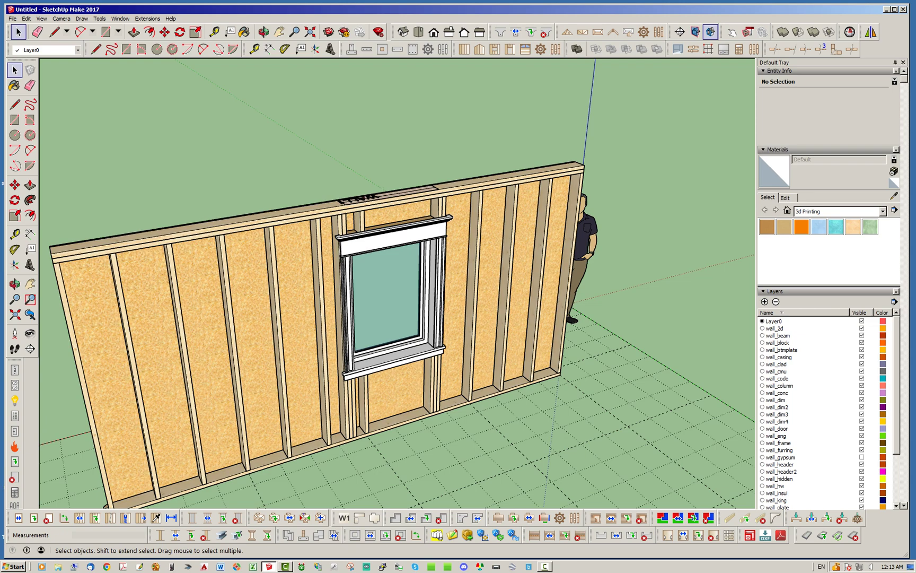
pyautogui.moveTo(371, 318)
pyautogui.mouseDown(button='middle')
pyautogui.moveTo(307, 281)
pyautogui.moveTo(354, 304)
pyautogui.mouseUp(button='middle')
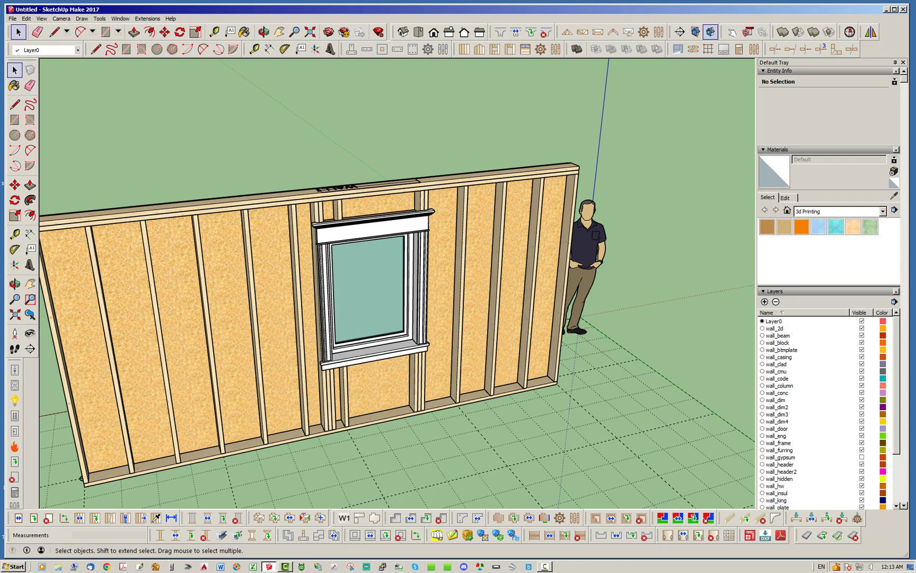
# Step: Delete the window opening from the wall assembly and return to the Select tool
pyautogui.click(48, 518)
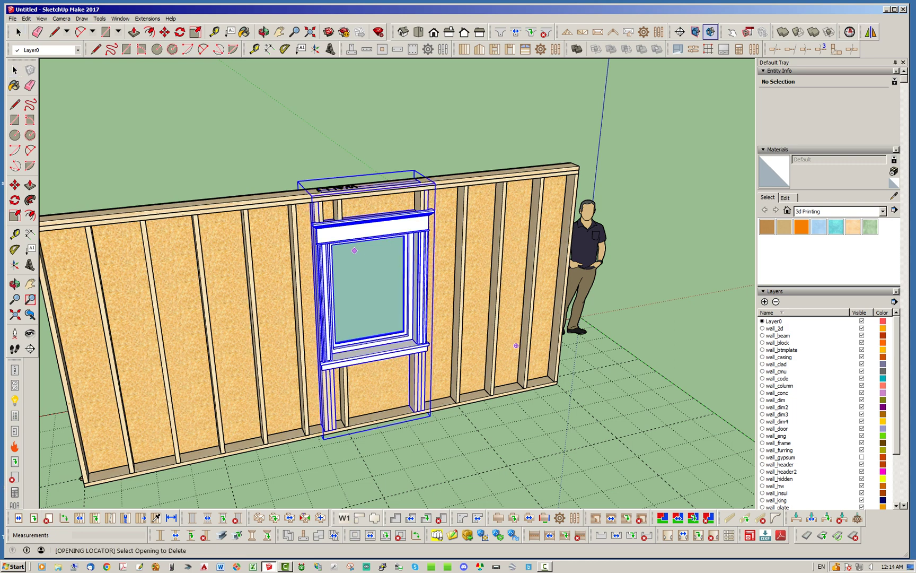
pyautogui.click(395, 233)
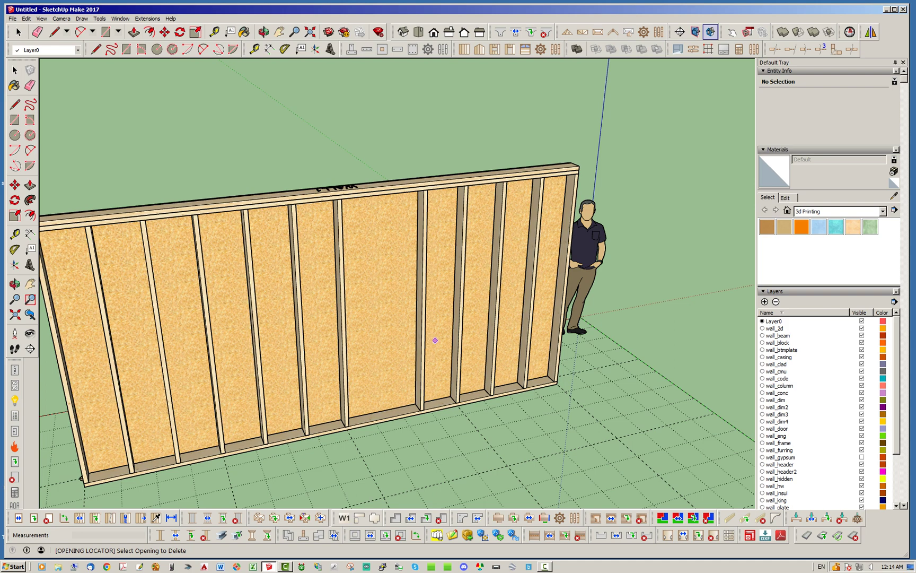
pyautogui.scroll(-3, 474, 300)
pyautogui.press('space')
pyautogui.scroll(2, 333, 276)
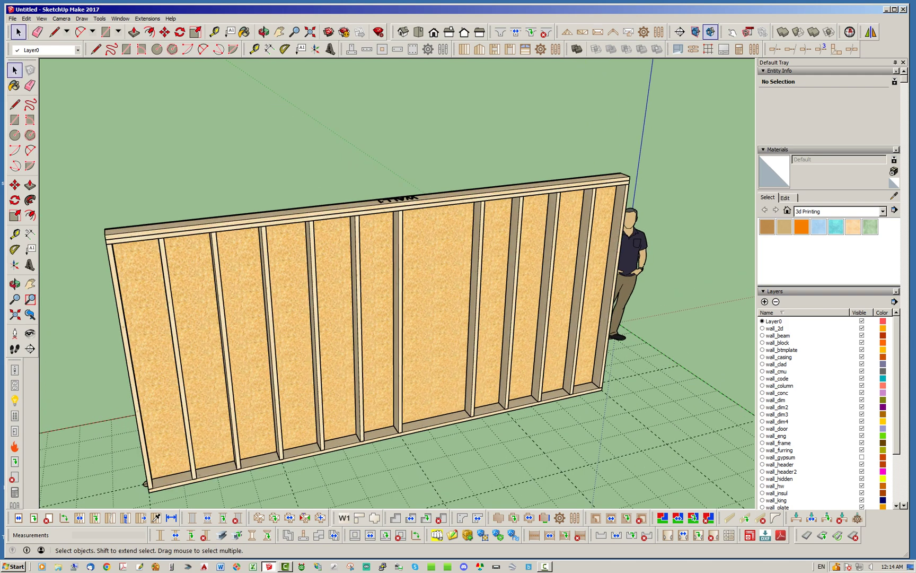
# Step: Edit the wall assembly so that its Wall Family is Gable, and update the wall
pyautogui.rightClick(450, 274)
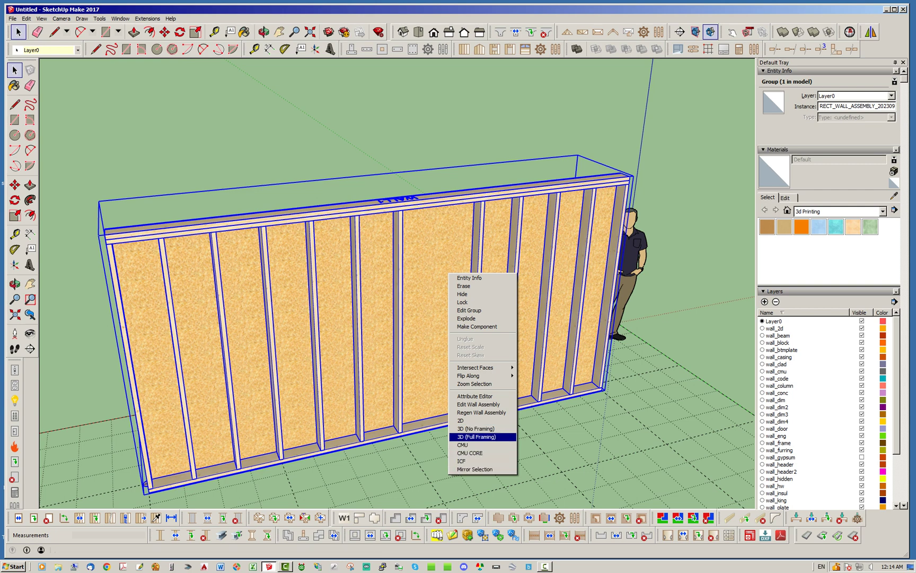
pyautogui.click(477, 404)
pyautogui.moveTo(694, 79); pyautogui.dragTo(832, 48)
pyautogui.click(814, 166)
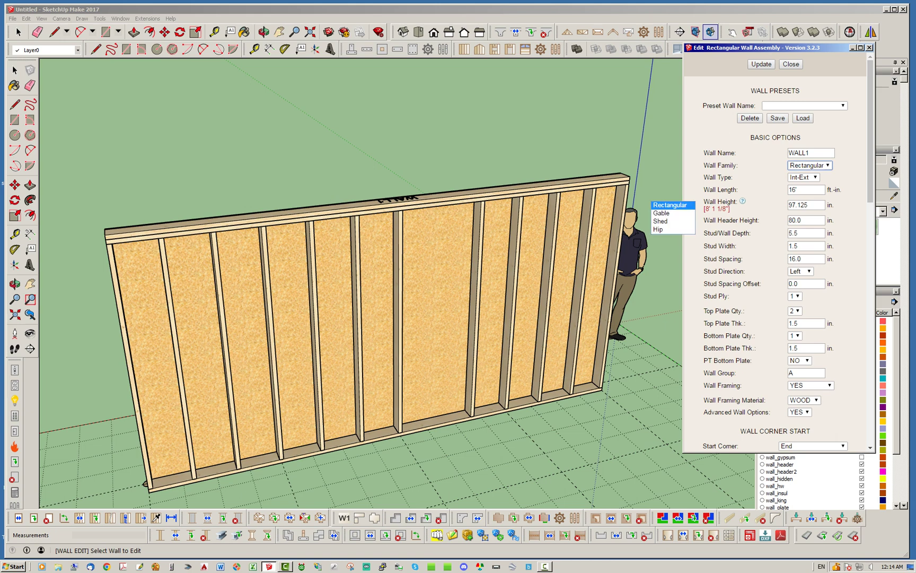
pyautogui.click(810, 165)
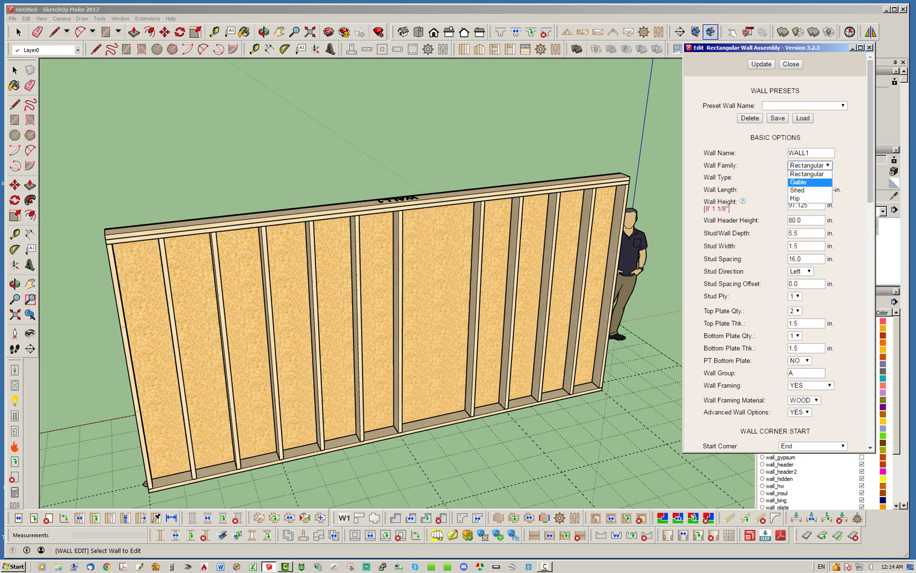
pyautogui.click(803, 180)
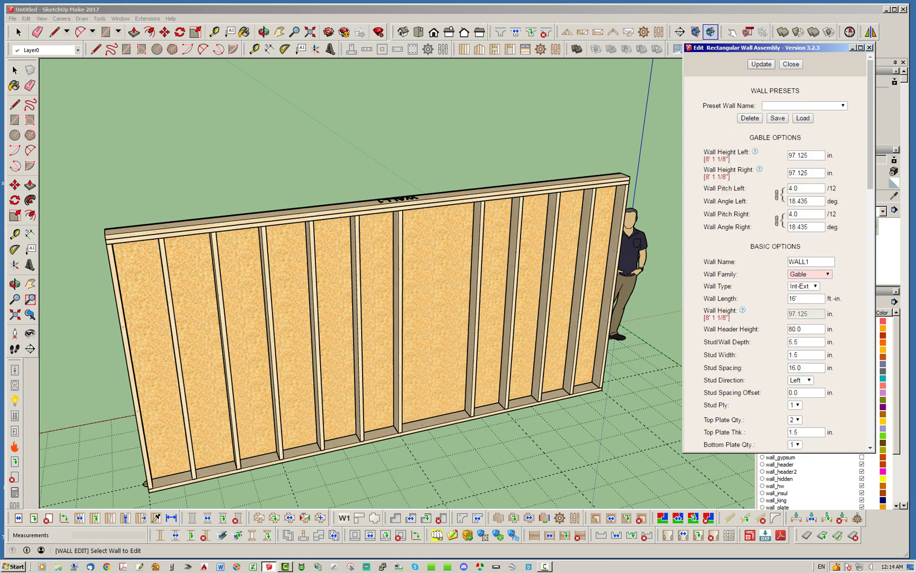
pyautogui.click(761, 64)
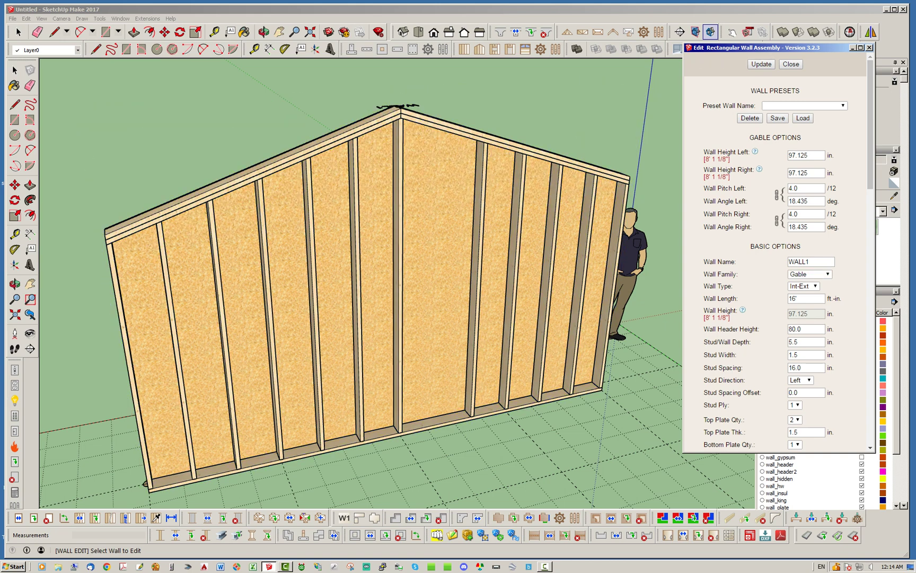
# Step: Switch the Wall Family back to Rectangular and update the wall
pyautogui.click(810, 274)
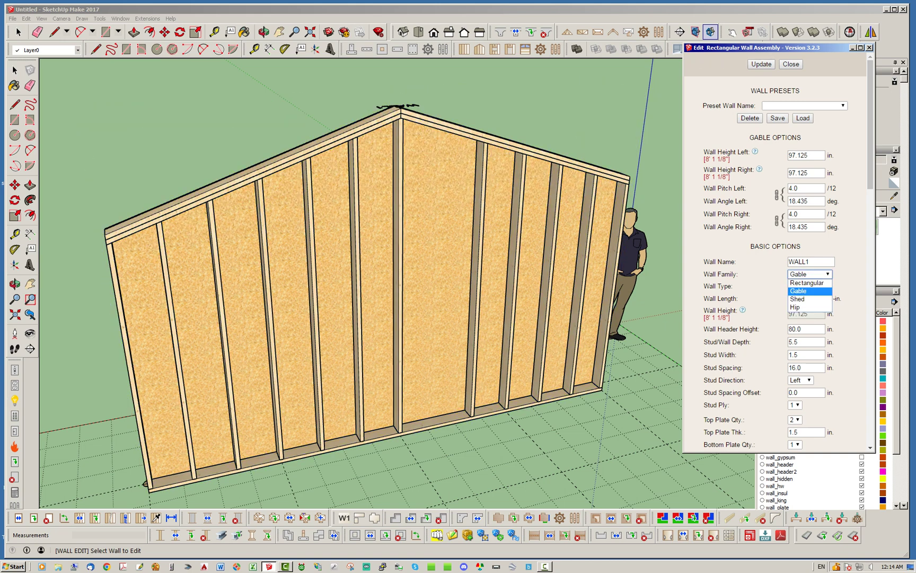
pyautogui.click(806, 283)
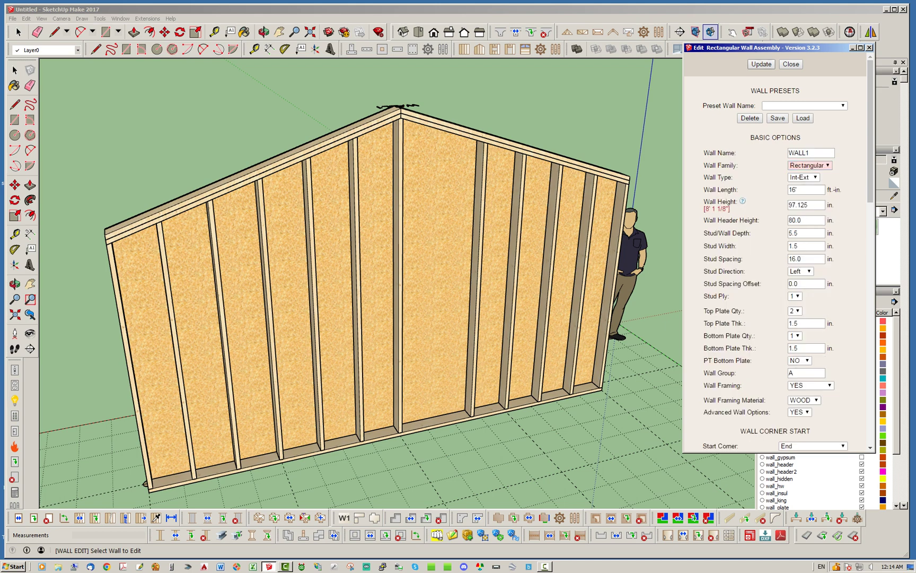
pyautogui.click(762, 64)
# Step: Set the Stud Ply to 0 with 3.5 in exterior and interior stud depths, update the wall and examine the staggered studs
pyautogui.scroll(-2, 776, 265)
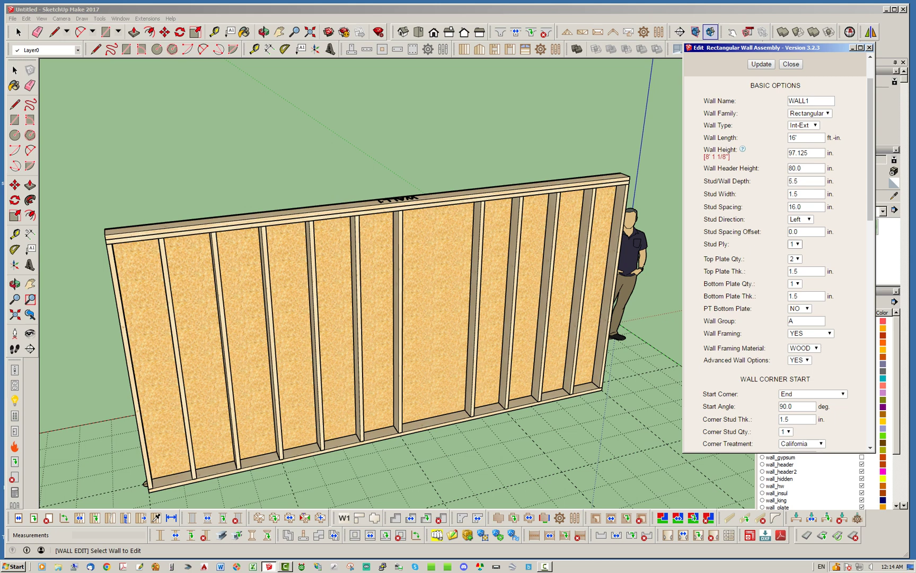
pyautogui.click(796, 244)
pyautogui.click(794, 252)
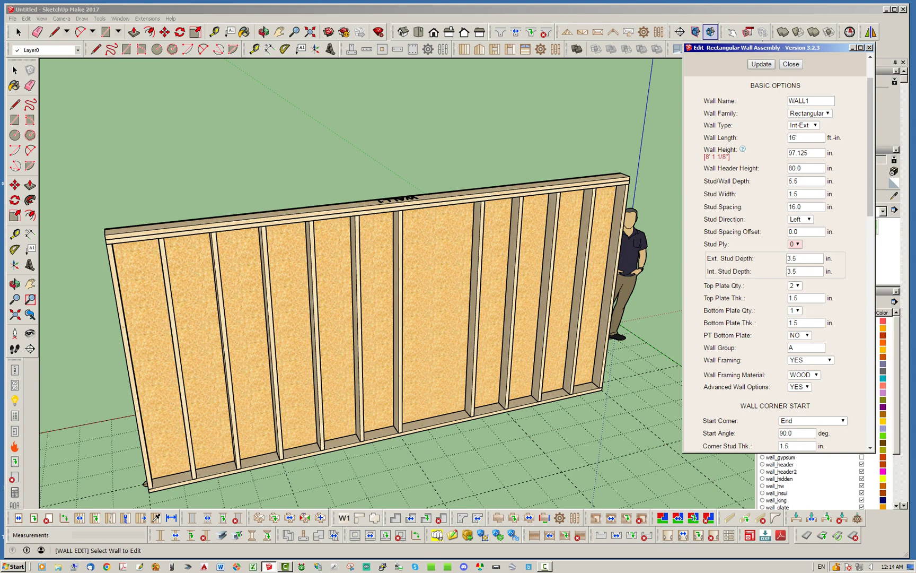
pyautogui.click(762, 64)
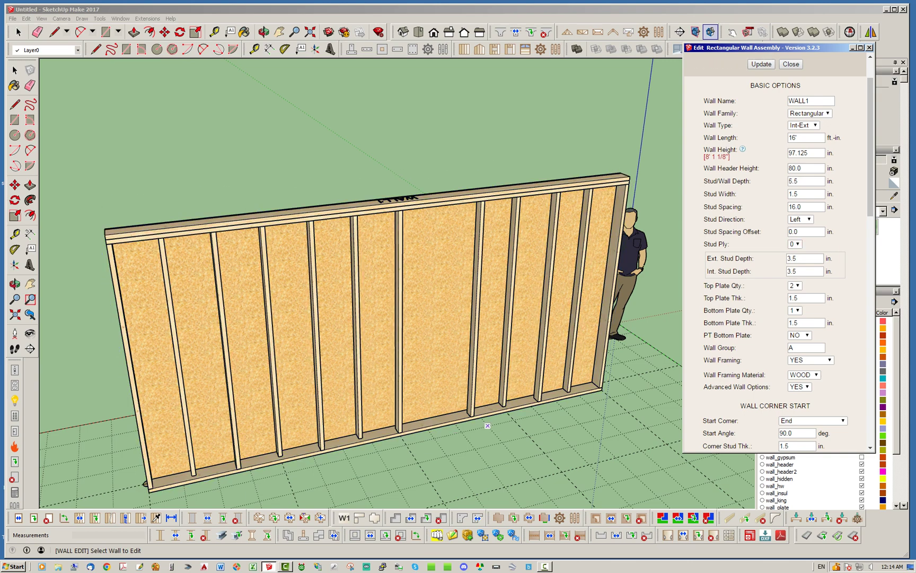
pyautogui.moveTo(451, 419); pyautogui.dragTo(491, 436, button='middle')
pyautogui.scroll(5, 461, 379)
pyautogui.scroll(-6, 602, 268)
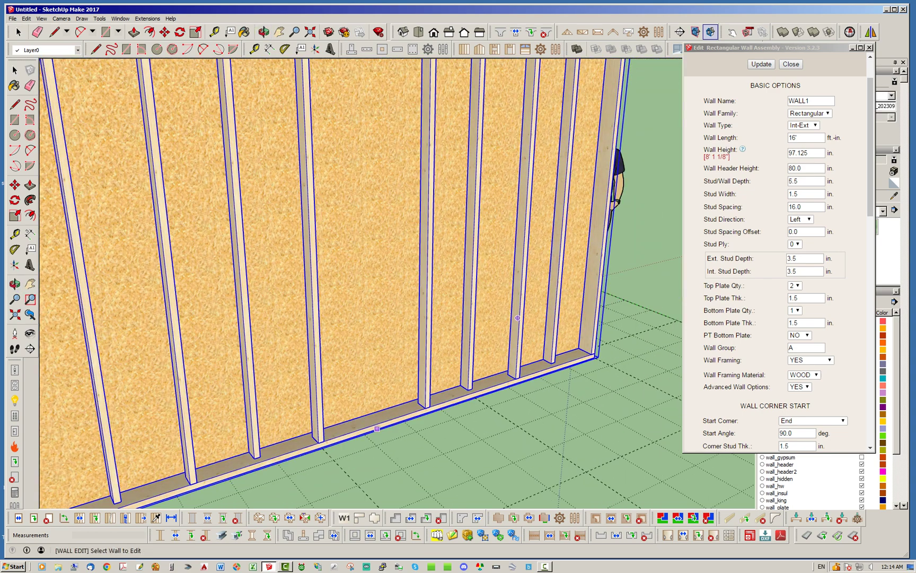
pyautogui.scroll(-5, 412, 190)
pyautogui.moveTo(368, 353); pyautogui.dragTo(391, 334, button='middle')
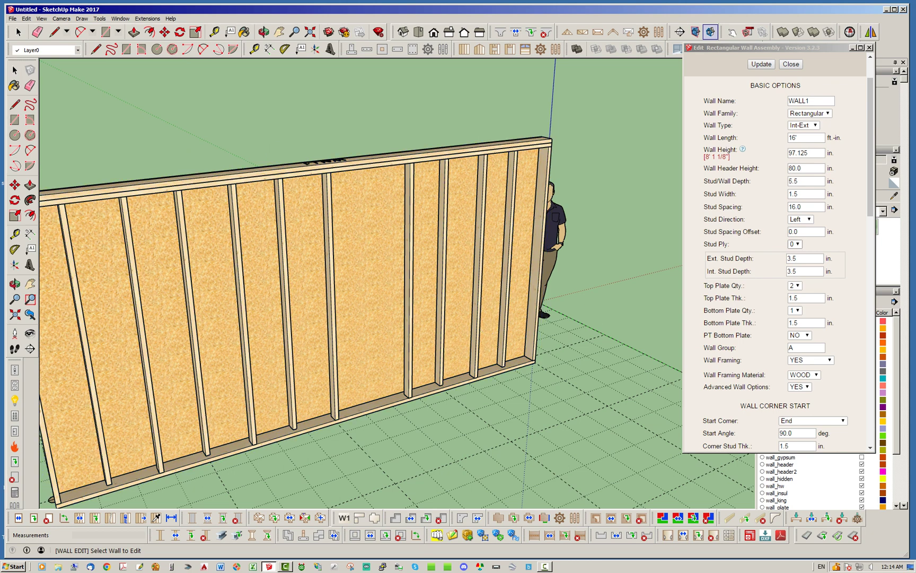
# Step: Set the Stud Ply to 2 and update the wall
pyautogui.click(795, 244)
pyautogui.click(794, 269)
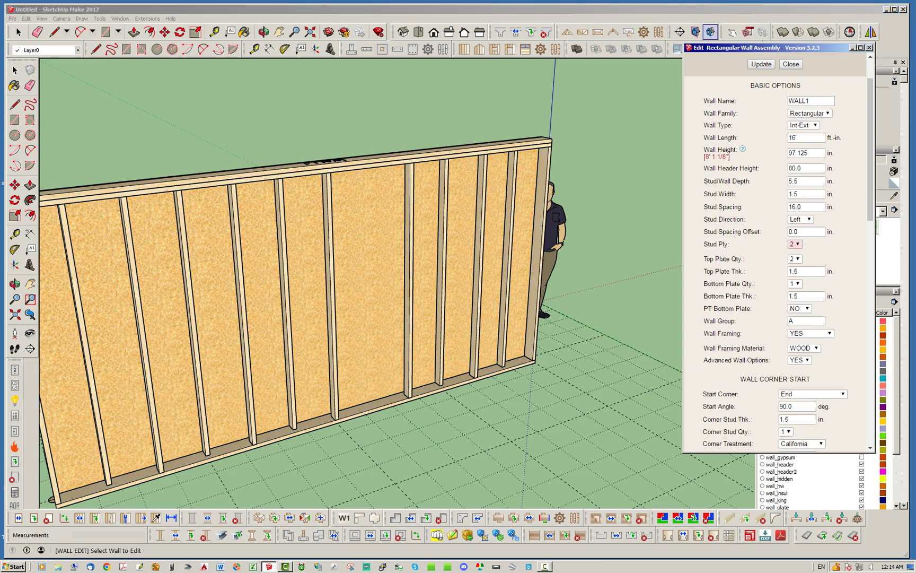
pyautogui.click(762, 64)
pyautogui.moveTo(424, 339)
pyautogui.mouseDown(button='middle')
pyautogui.moveTo(361, 334)
pyautogui.moveTo(406, 319)
pyautogui.moveTo(388, 320)
pyautogui.mouseUp(button='middle')
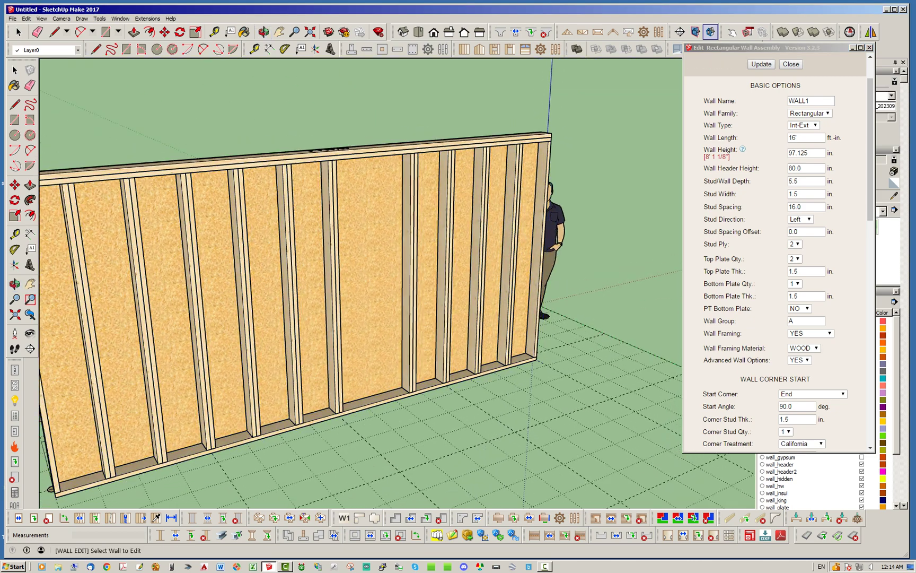
# Step: Return the Stud Ply to 1 and update the wall
pyautogui.click(795, 244)
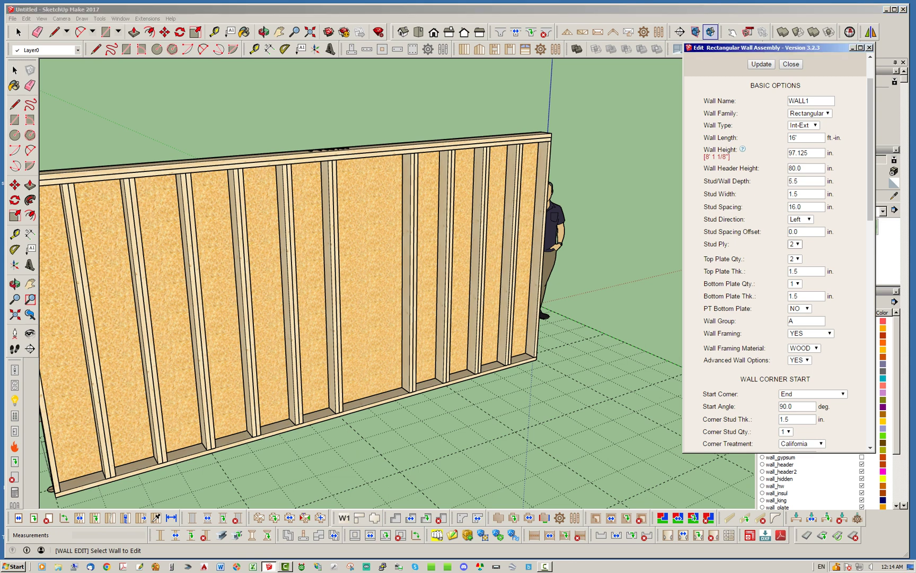
pyautogui.click(793, 255)
pyautogui.click(762, 64)
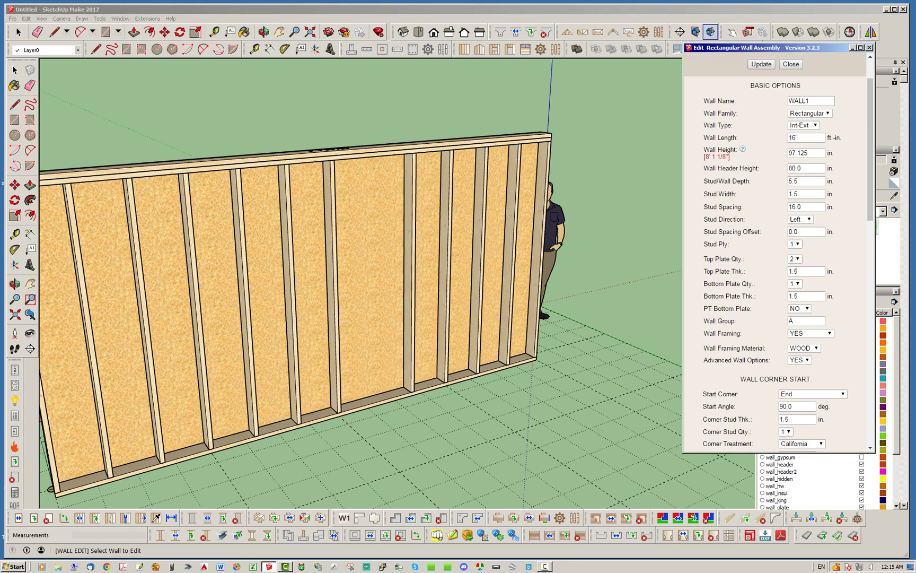
# Step: Set the Wall Framing Material to STEEL and the Top Plate Qty. to 1, update the wall and close its editor
pyautogui.click(804, 347)
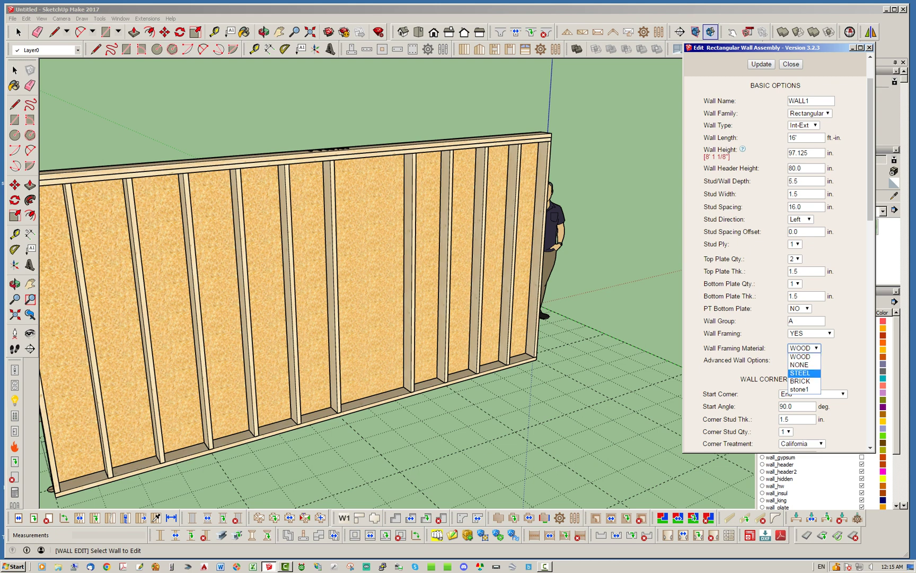
pyautogui.click(800, 373)
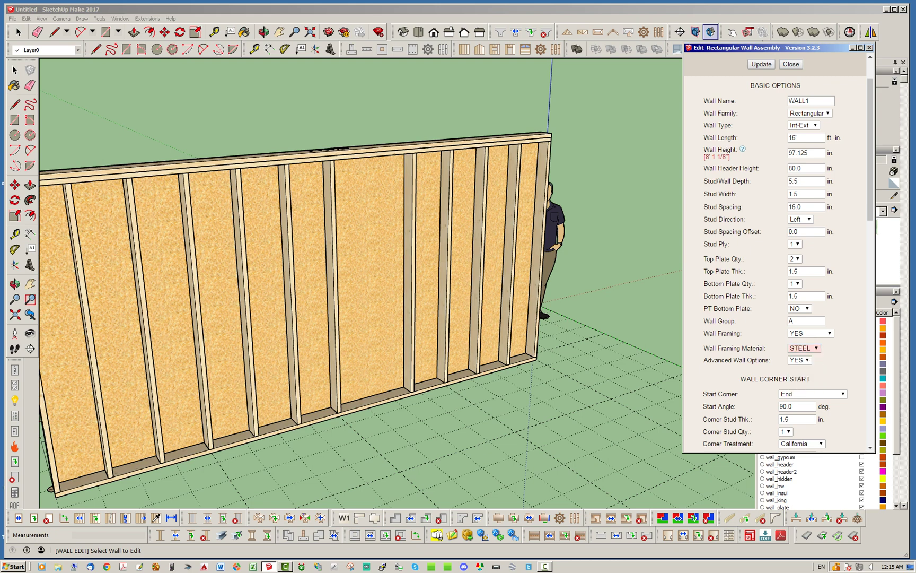
pyautogui.click(795, 258)
pyautogui.click(794, 269)
pyautogui.click(761, 64)
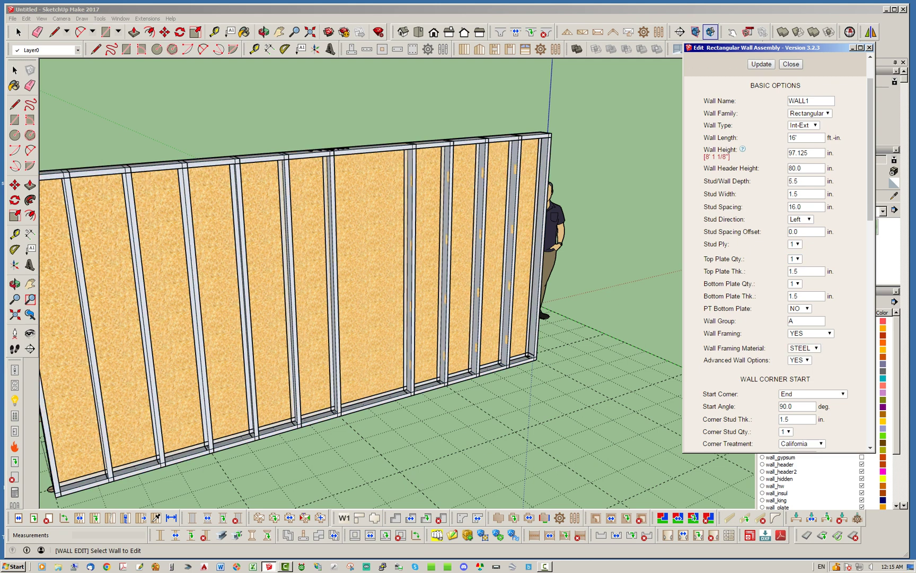
pyautogui.click(791, 64)
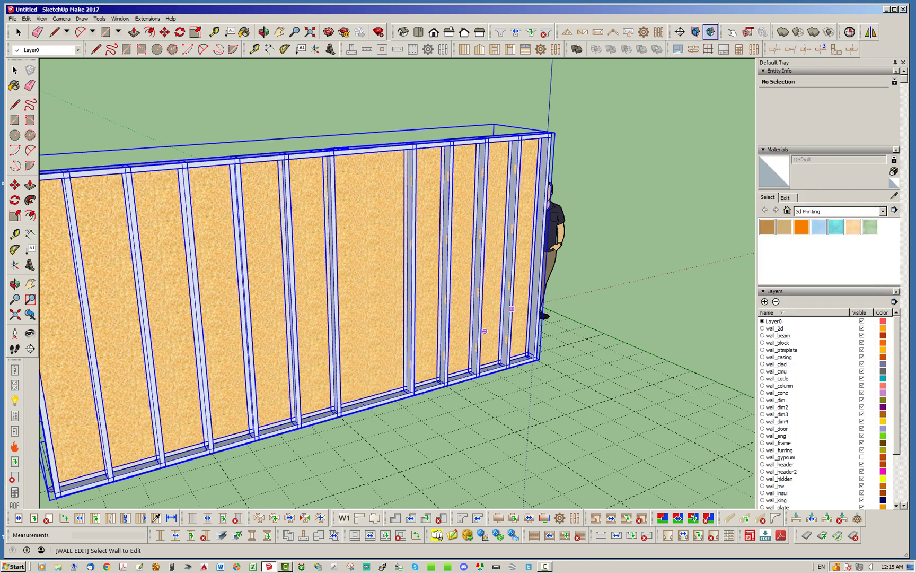
pyautogui.press('e')
pyautogui.click(19, 32)
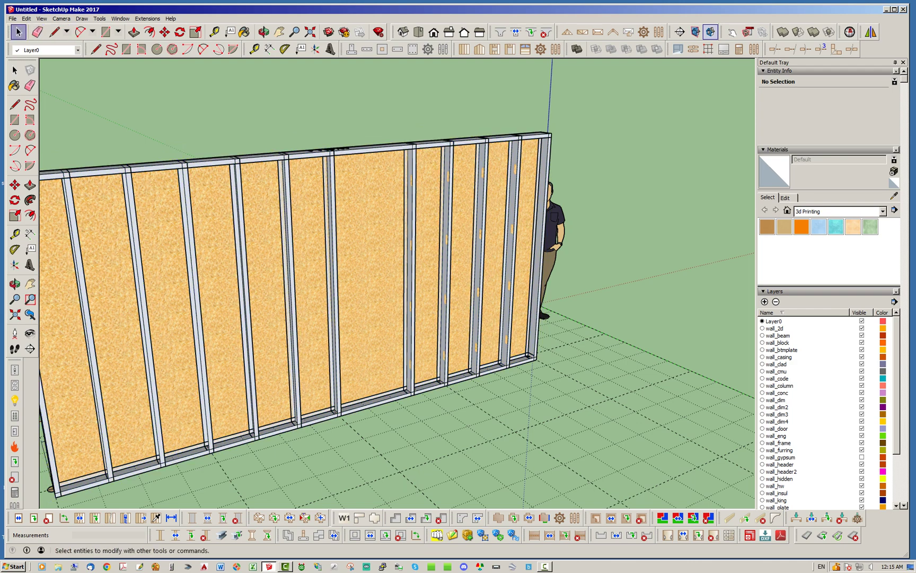
pyautogui.moveTo(371, 265)
pyautogui.mouseDown(button='middle')
pyautogui.moveTo(377, 319)
pyautogui.moveTo(378, 294)
pyautogui.mouseUp(button='middle')
pyautogui.scroll(-4, 478, 204)
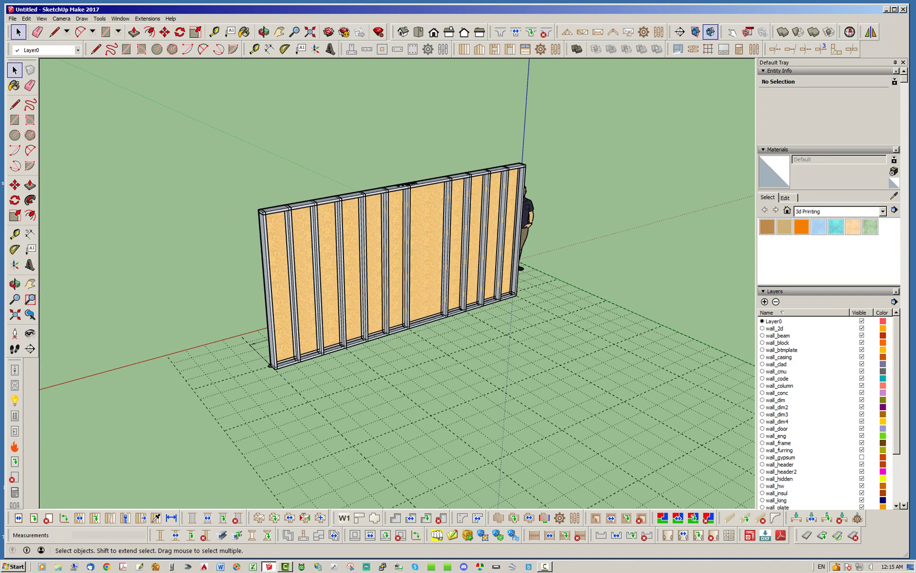
pyautogui.moveTo(477, 205); pyautogui.dragTo(392, 225, button='middle')
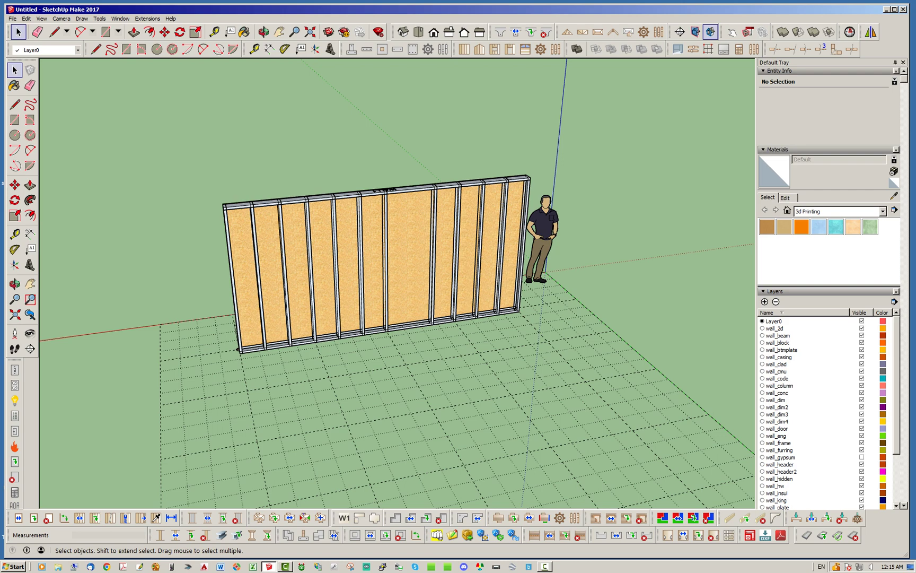
pyautogui.scroll(2, 256, 310)
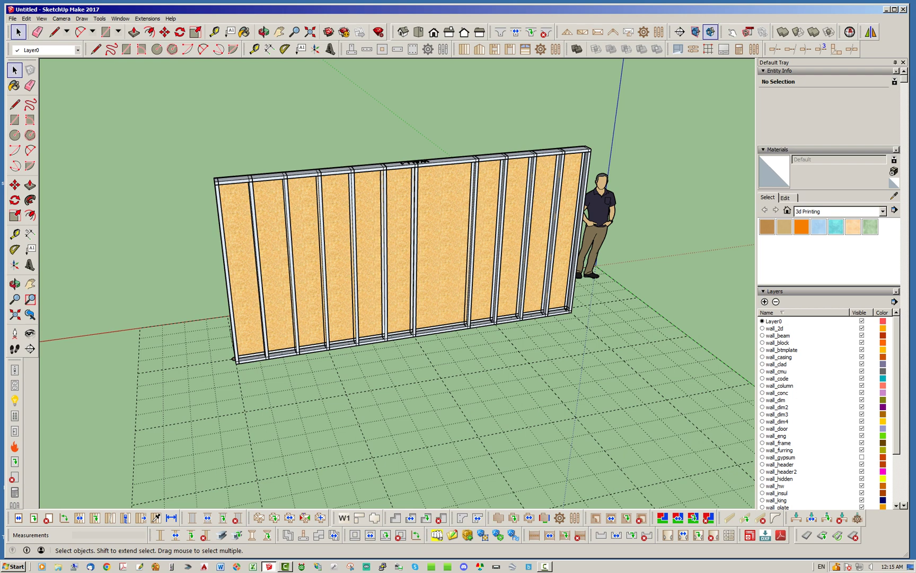
pyautogui.moveTo(329, 287); pyautogui.dragTo(358, 314, button='middle')
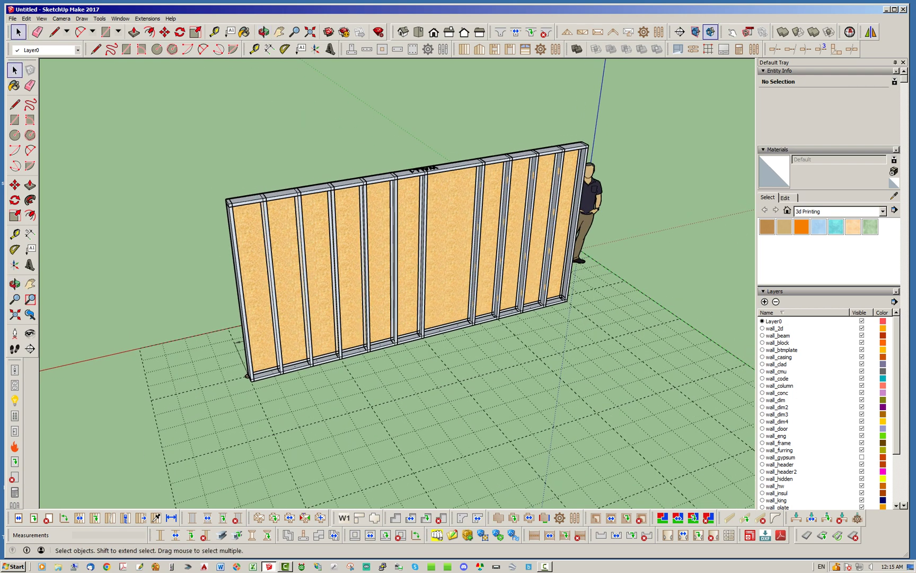